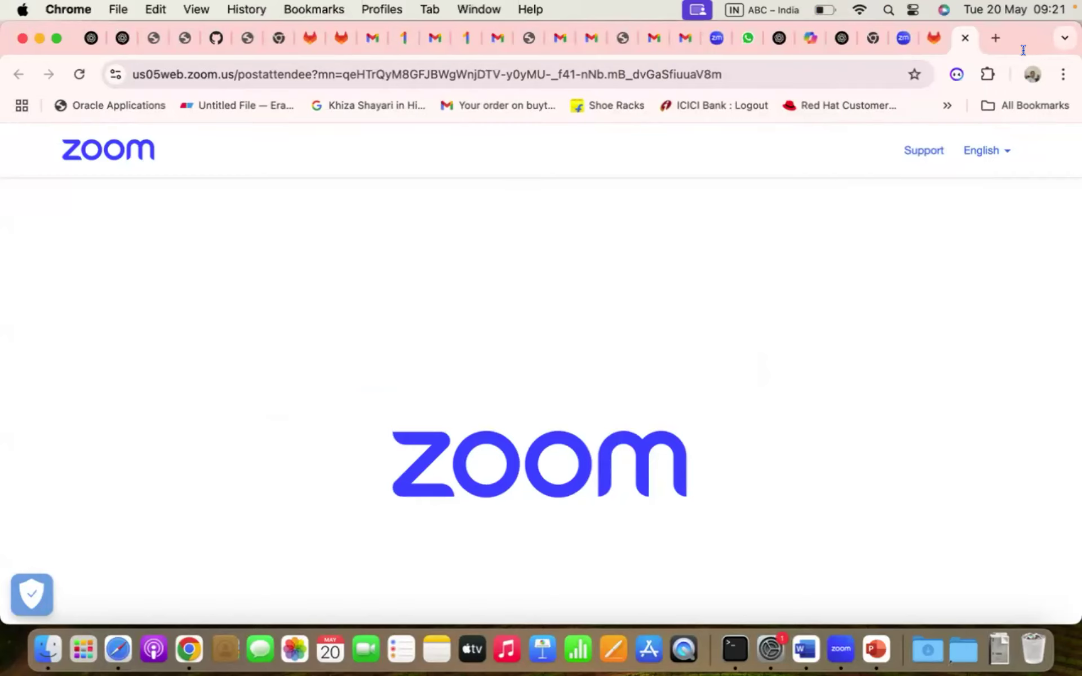
- Start loading the AWS console in a new browser tab, then bring Terminal forward
key("super+t")
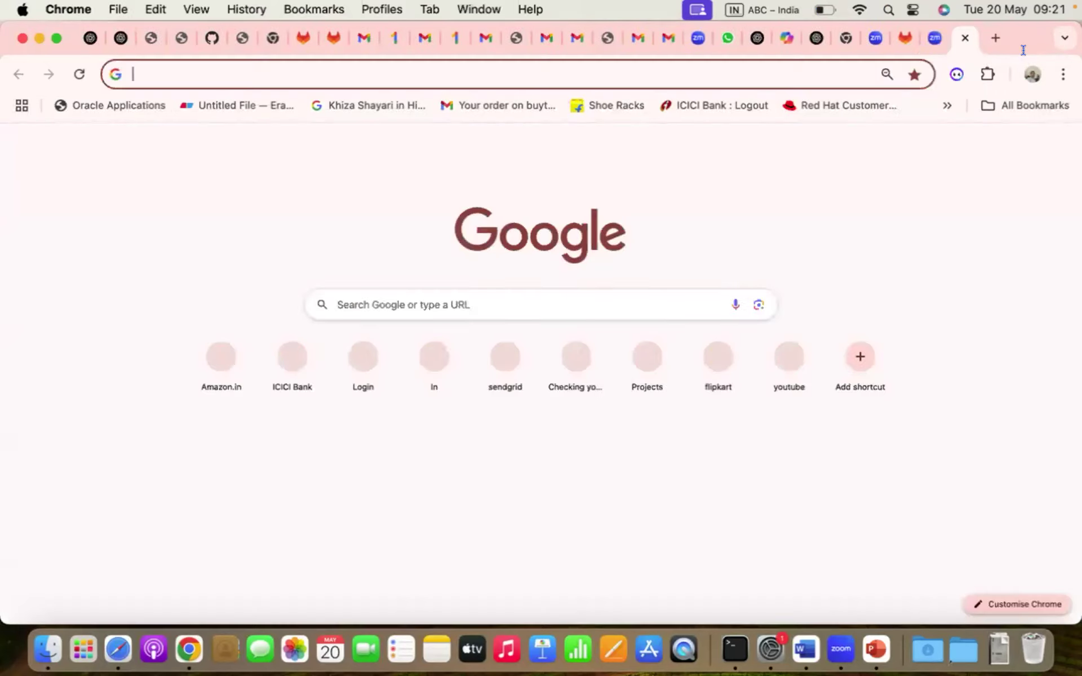
type("aws")
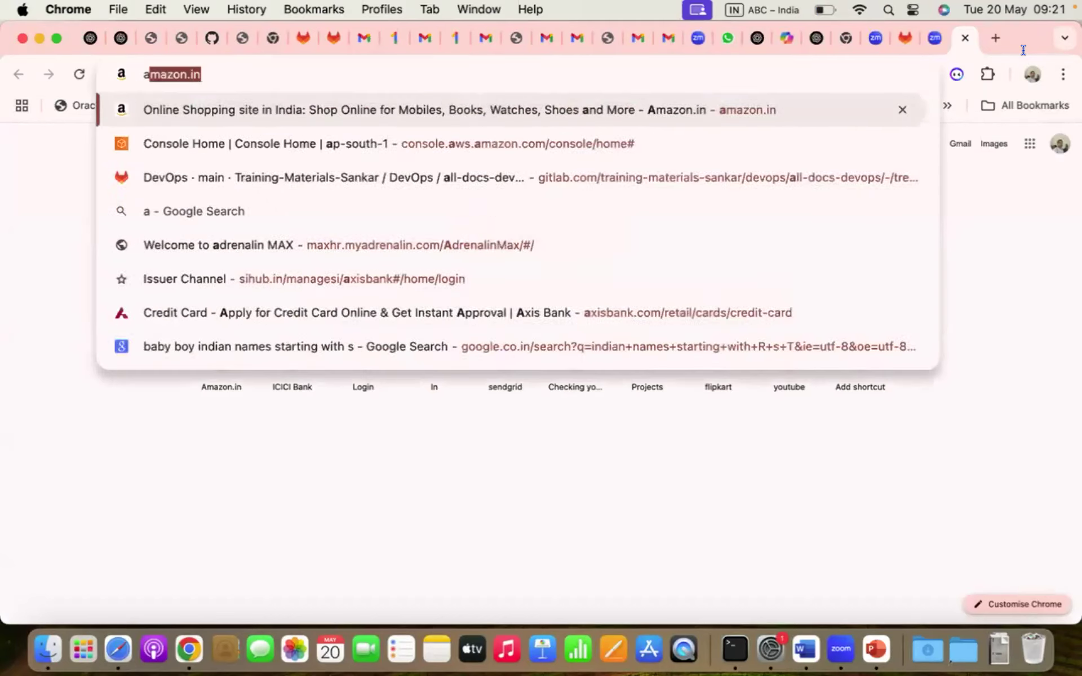
key("Return")
key("super+Tab")
key("super+Tab")
key("super+Tab")
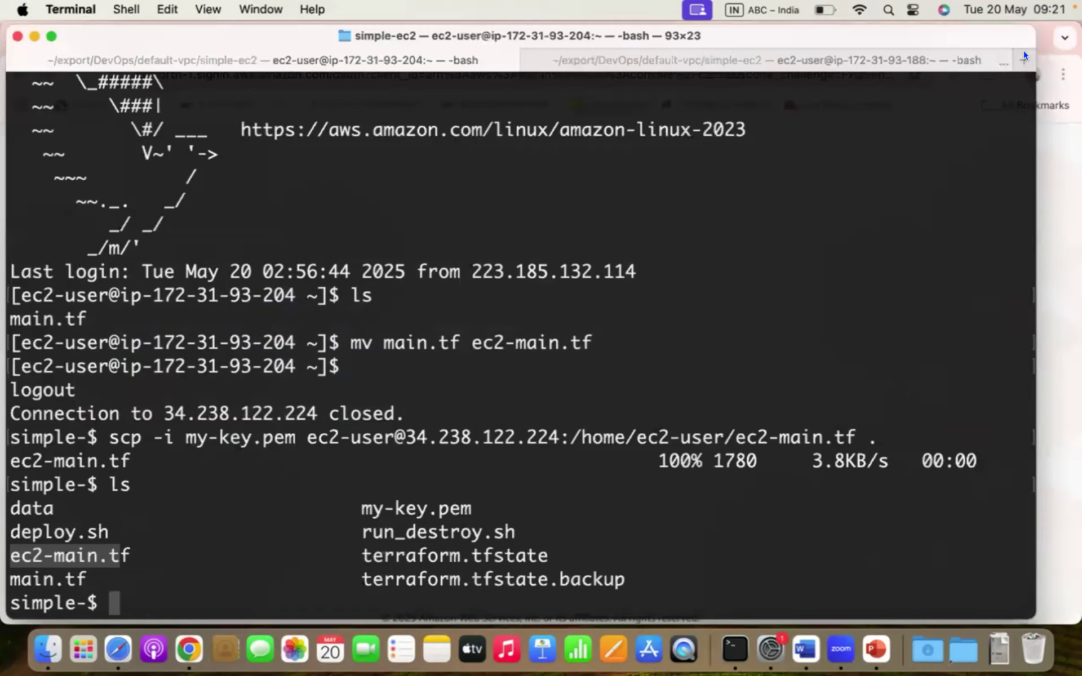
- Run pwd and ls to confirm the simple-ec2 folder contents, then return to Chrome
type("pwd")
key("Return")
type("ls")
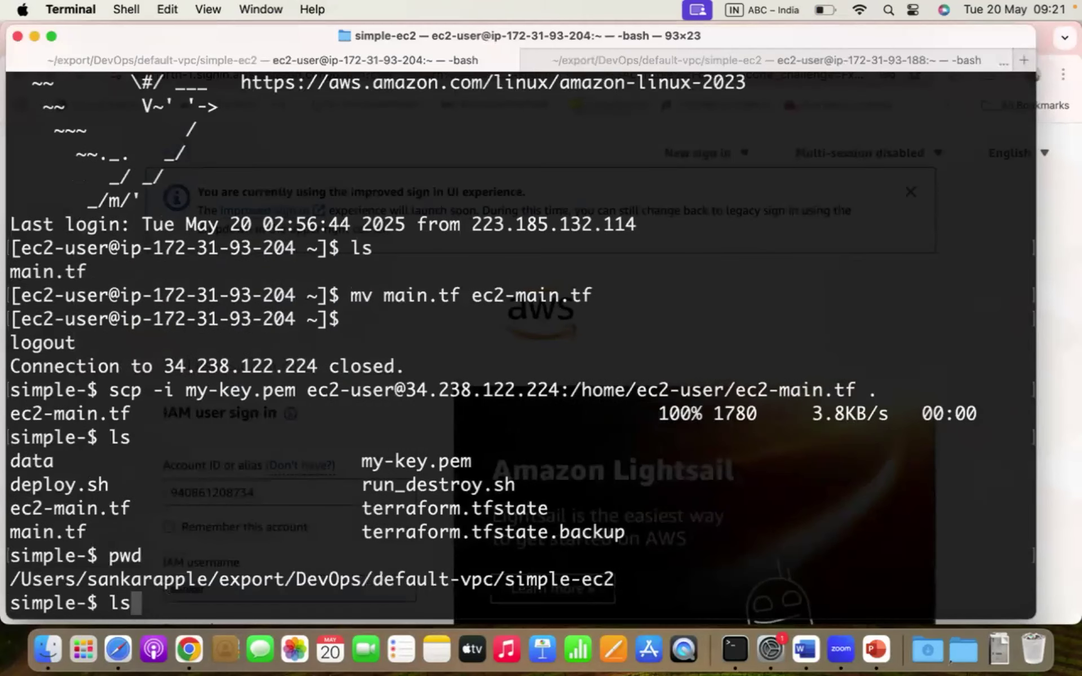
key("Return")
type("./deploy.sh")
key("BackSpace")
key("BackSpace")
key("BackSpace")
key("BackSpace")
key("BackSpace")
key("BackSpace")
key("BackSpace")
key("BackSpace")
key("BackSpace")
key("BackSpace")
key("BackSpace")
key("BackSpace")
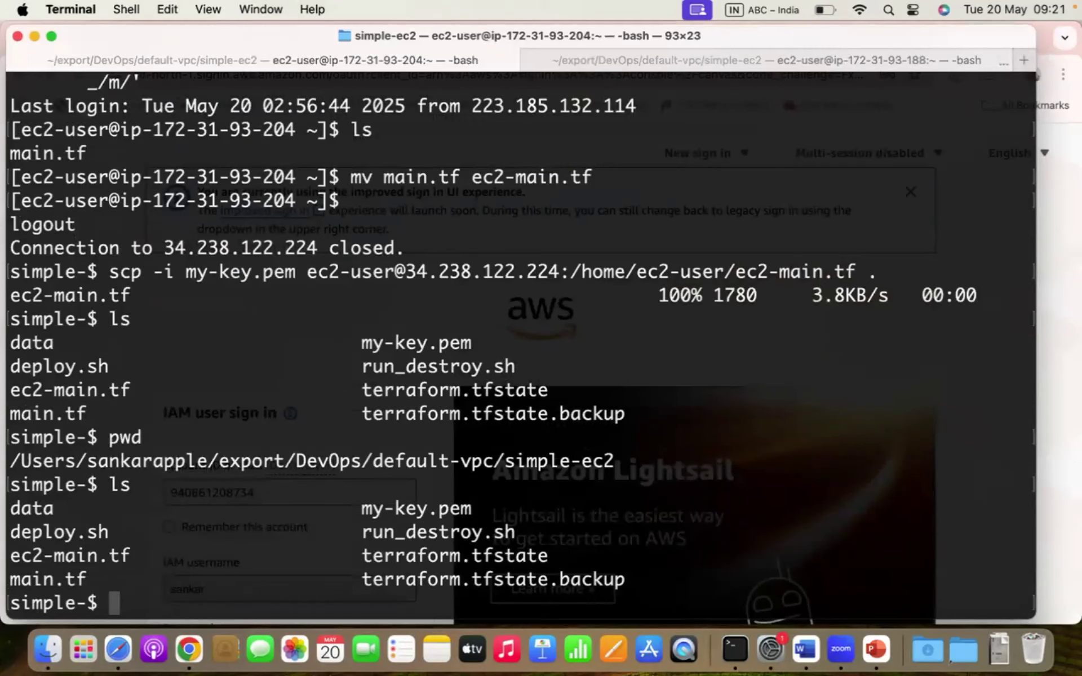
key("super+Tab")
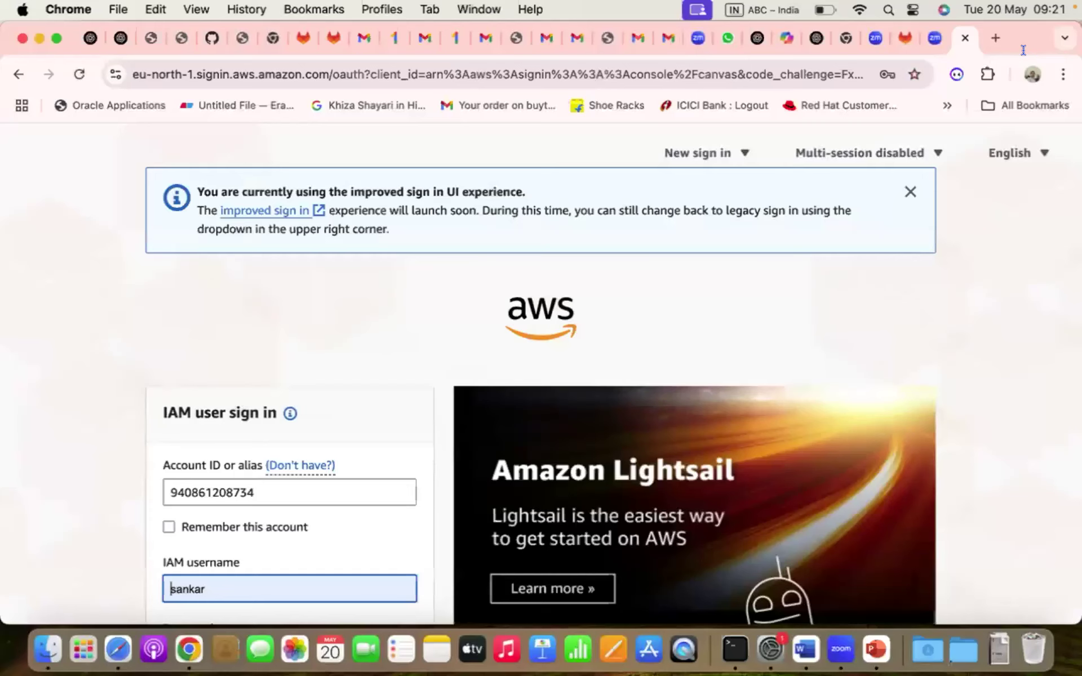
- Sign in, confirm My-Simple-EC2 among running EC2 instances, and search for cloudwatch
scroll(334, 346, "down", 5)
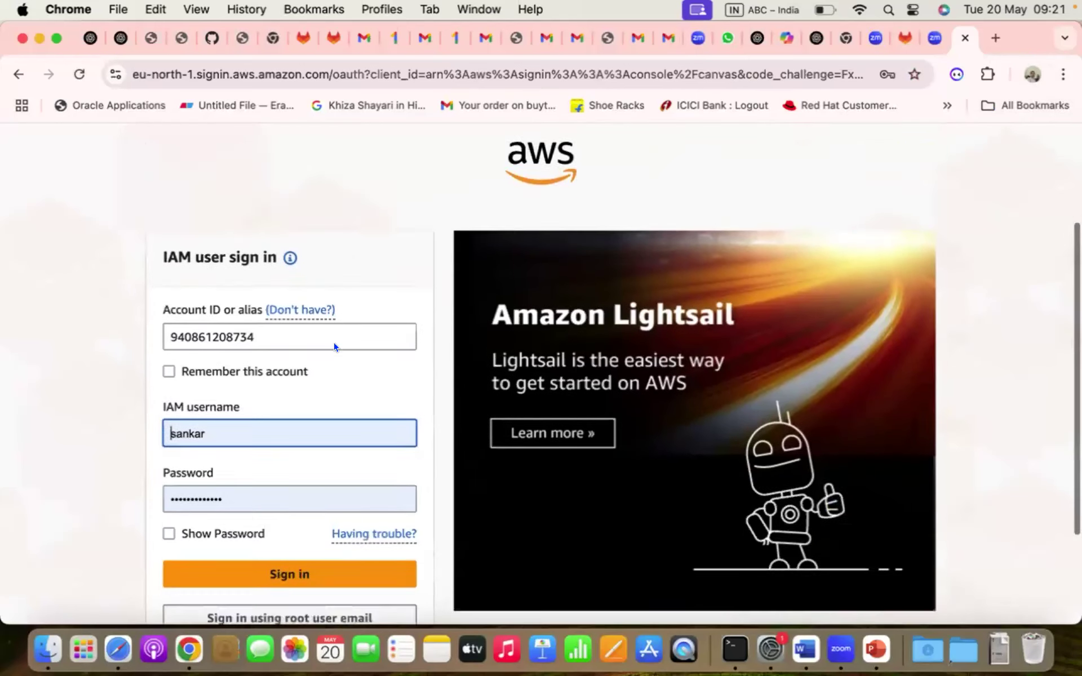
left_click(278, 454)
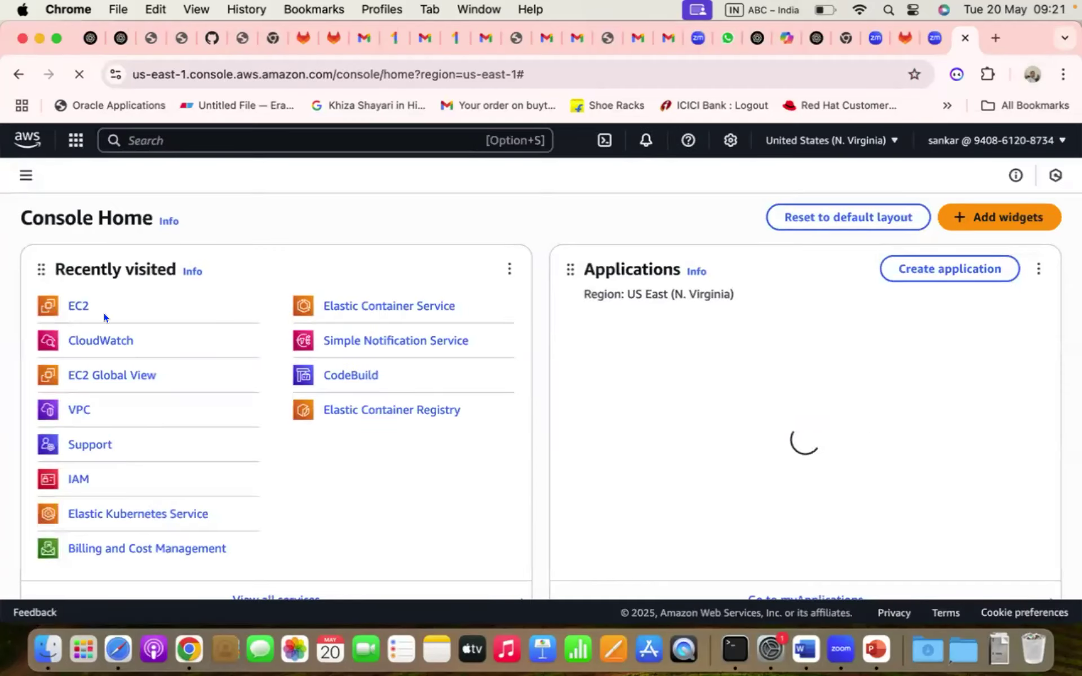
left_click(77, 307)
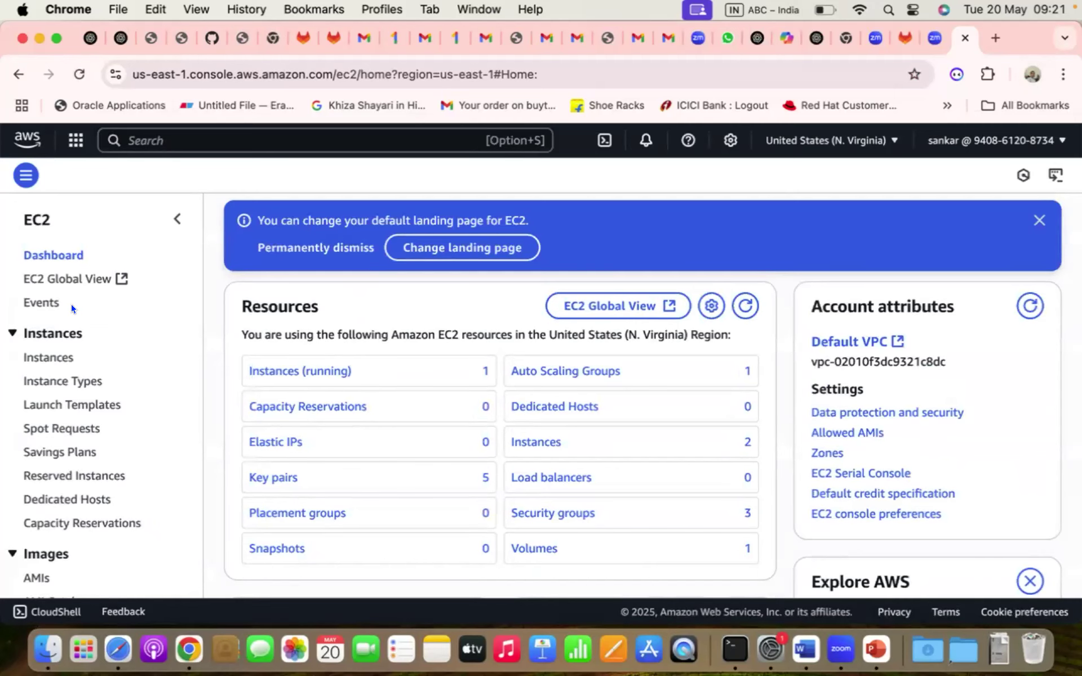
left_click(294, 375)
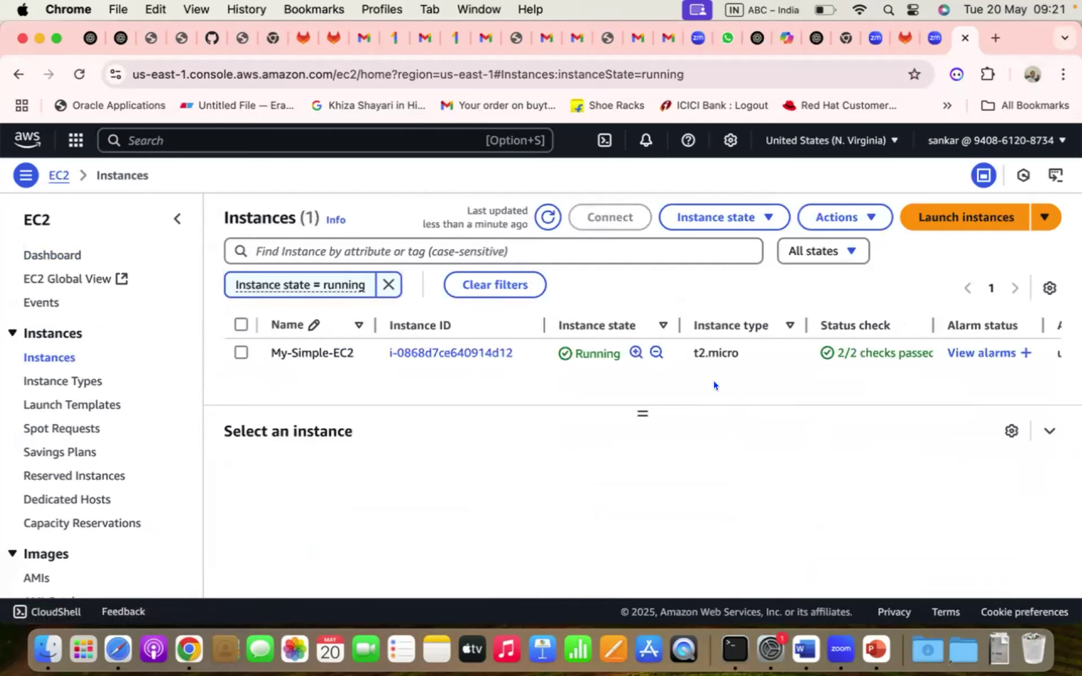
left_click(145, 139)
type("cloudwatch")
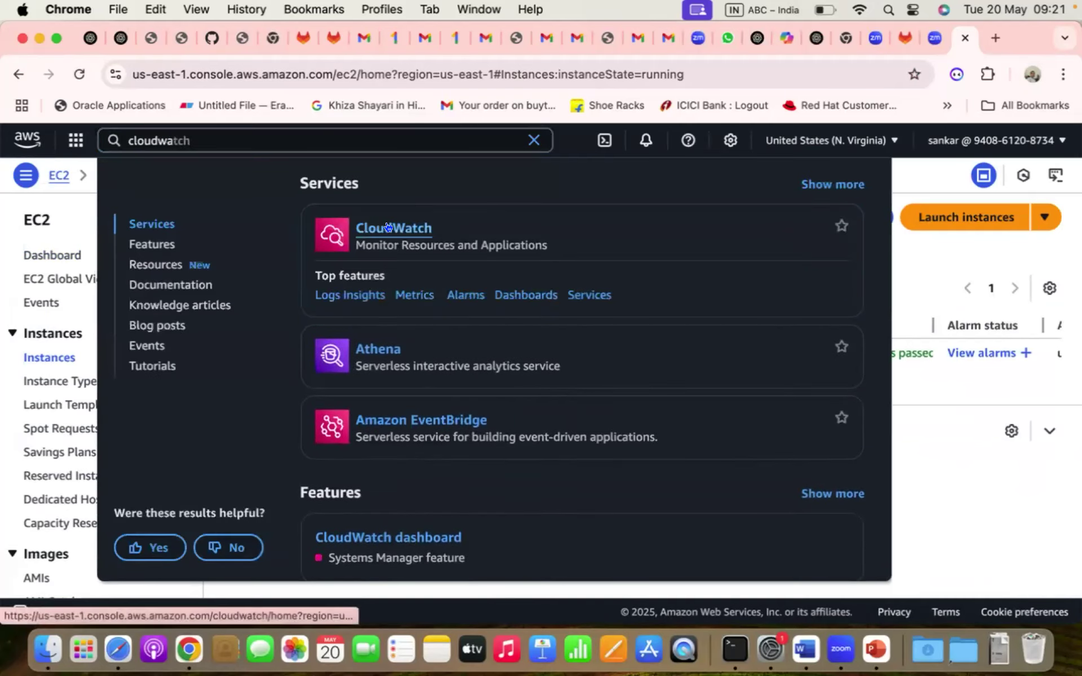
- Open CloudWatch and go to Metrics > All metrics to view the 532 metrics
left_click(387, 227)
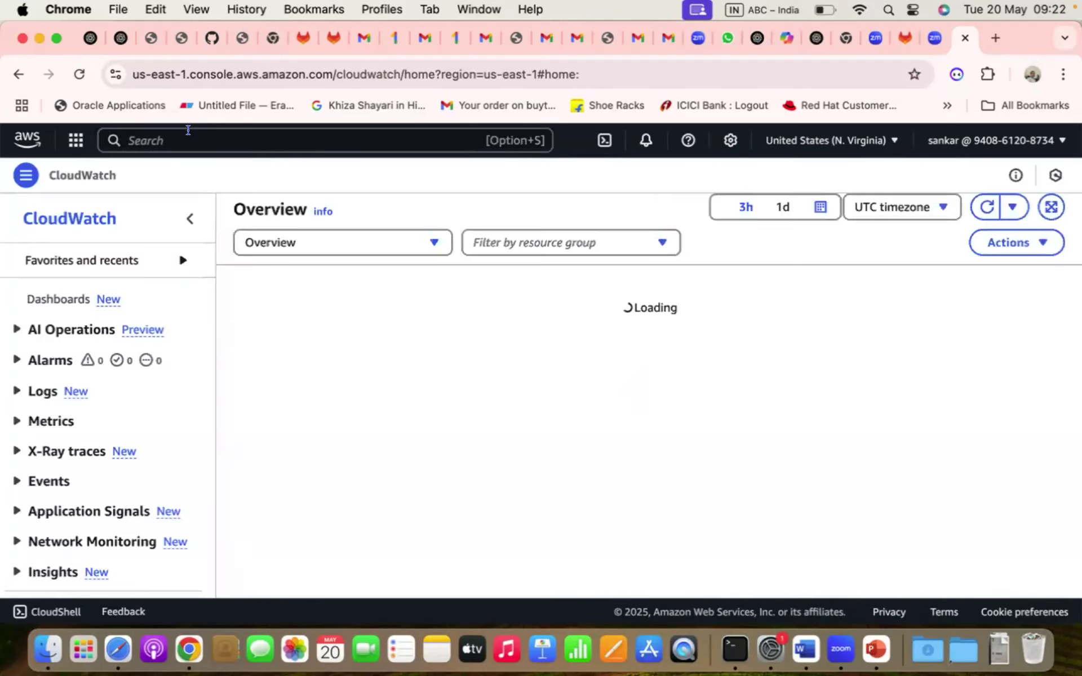
left_click(187, 133)
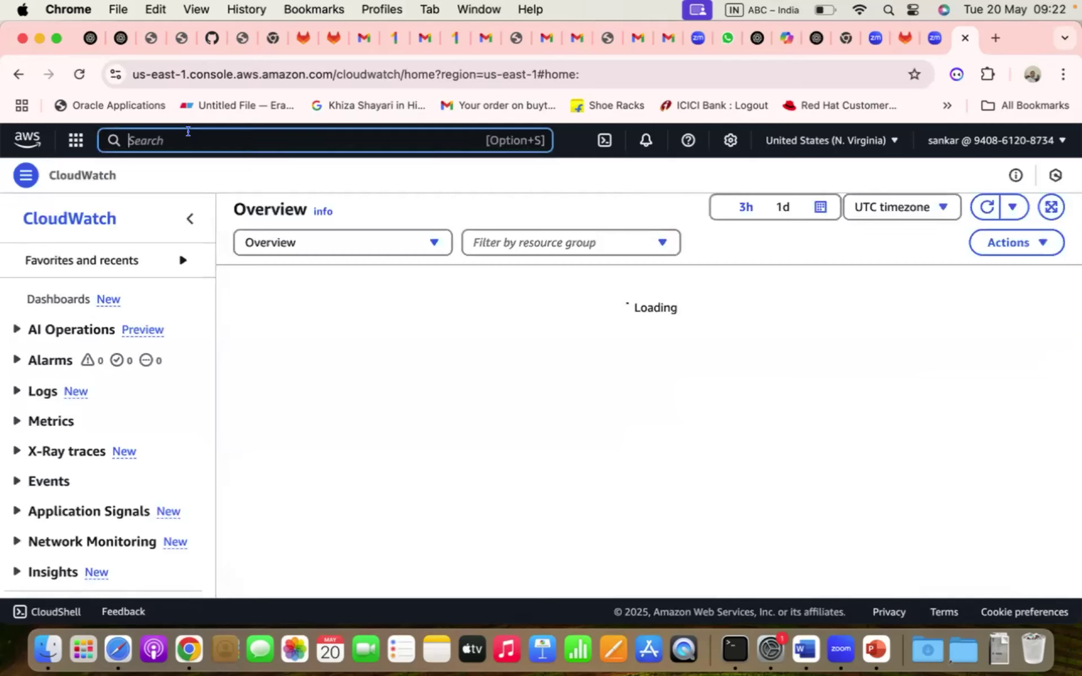
type("Cloud")
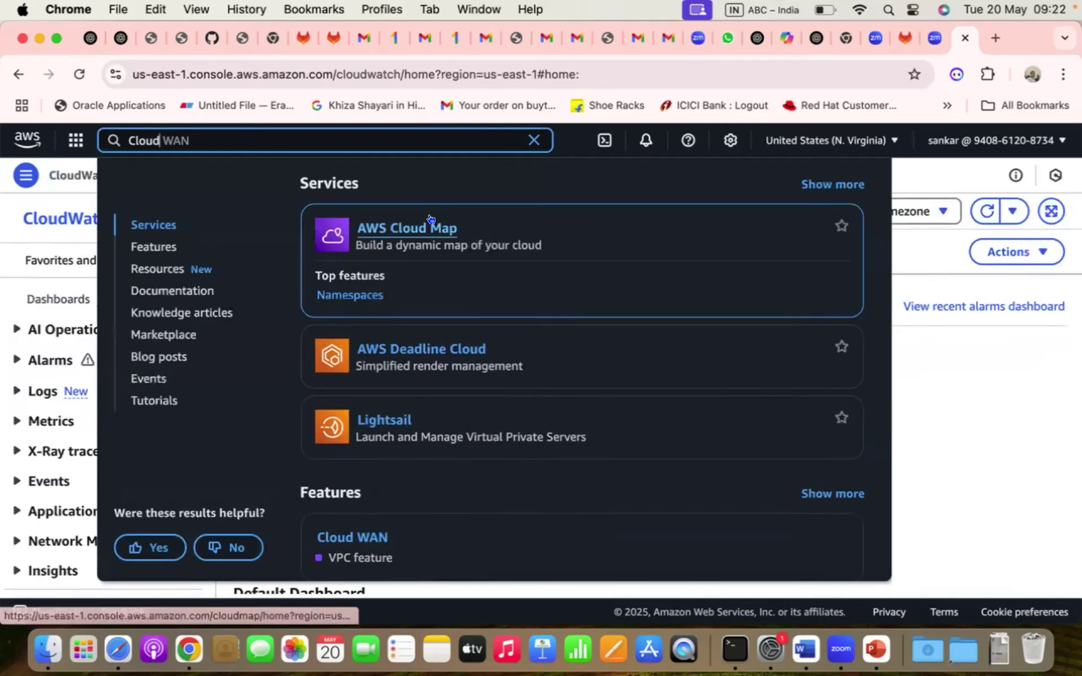
type("watch")
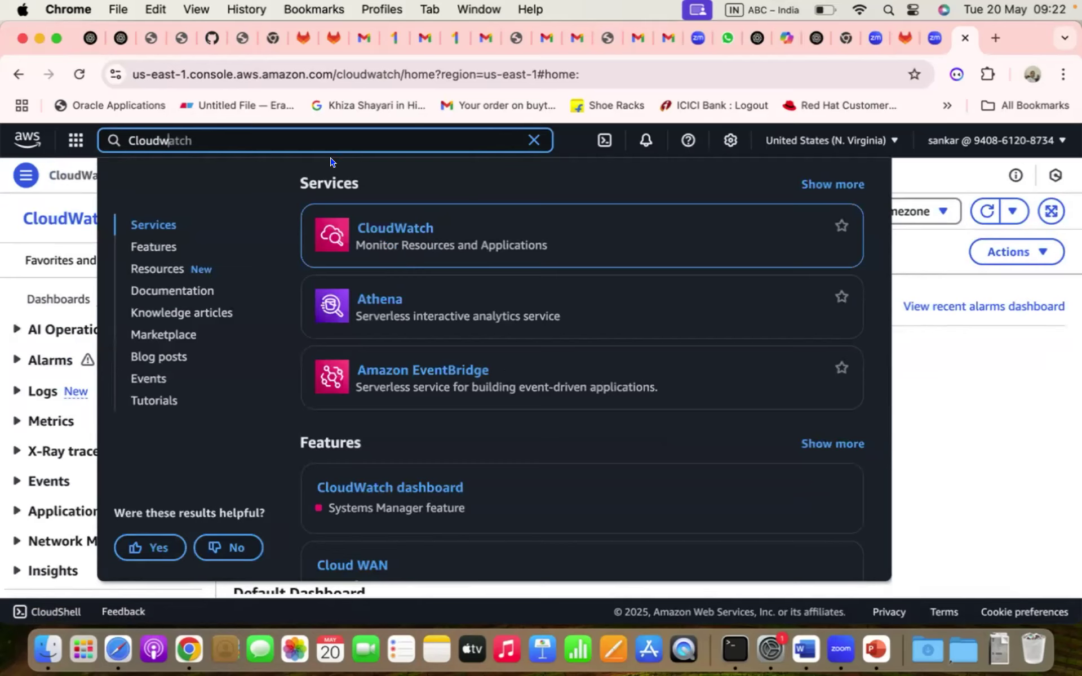
left_click(533, 141)
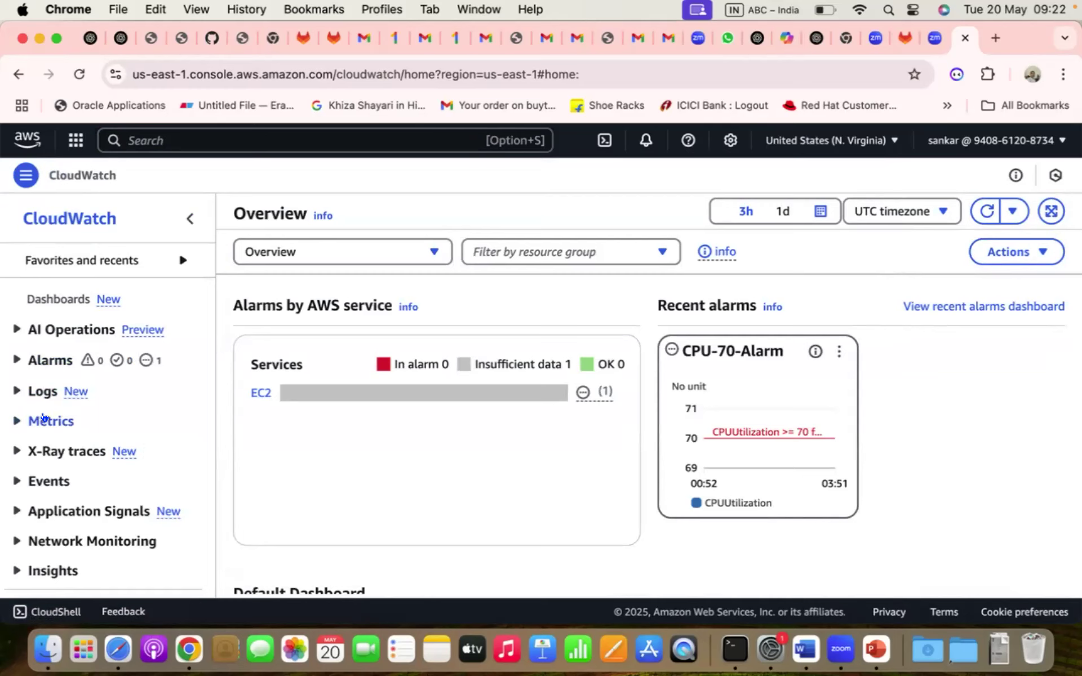
left_click(44, 418)
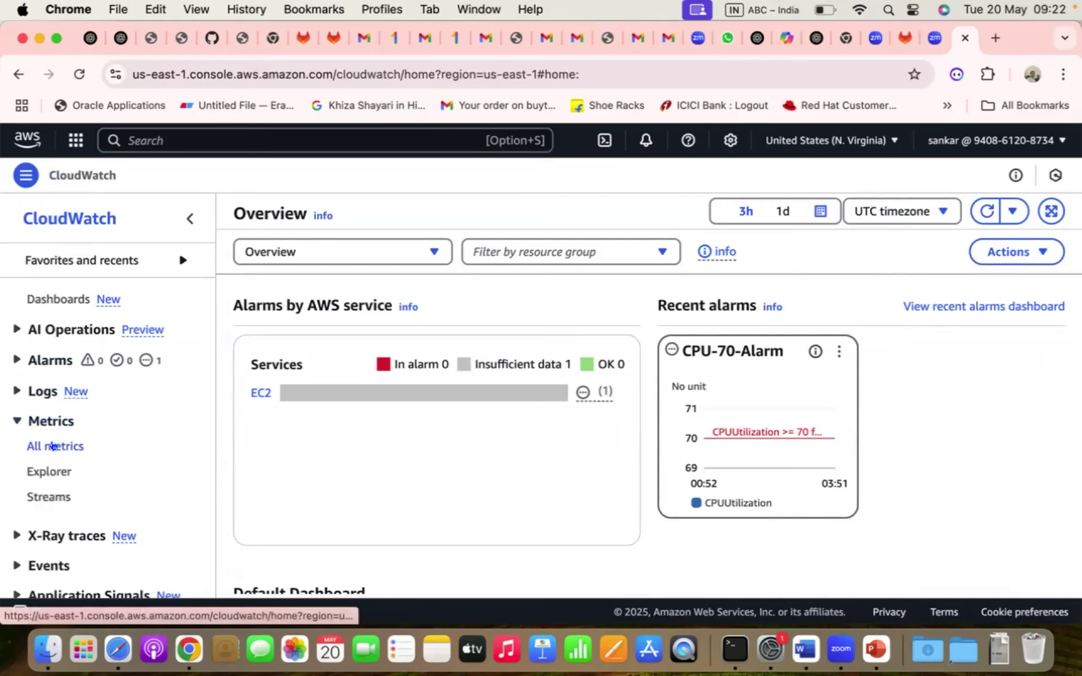
left_click(52, 446)
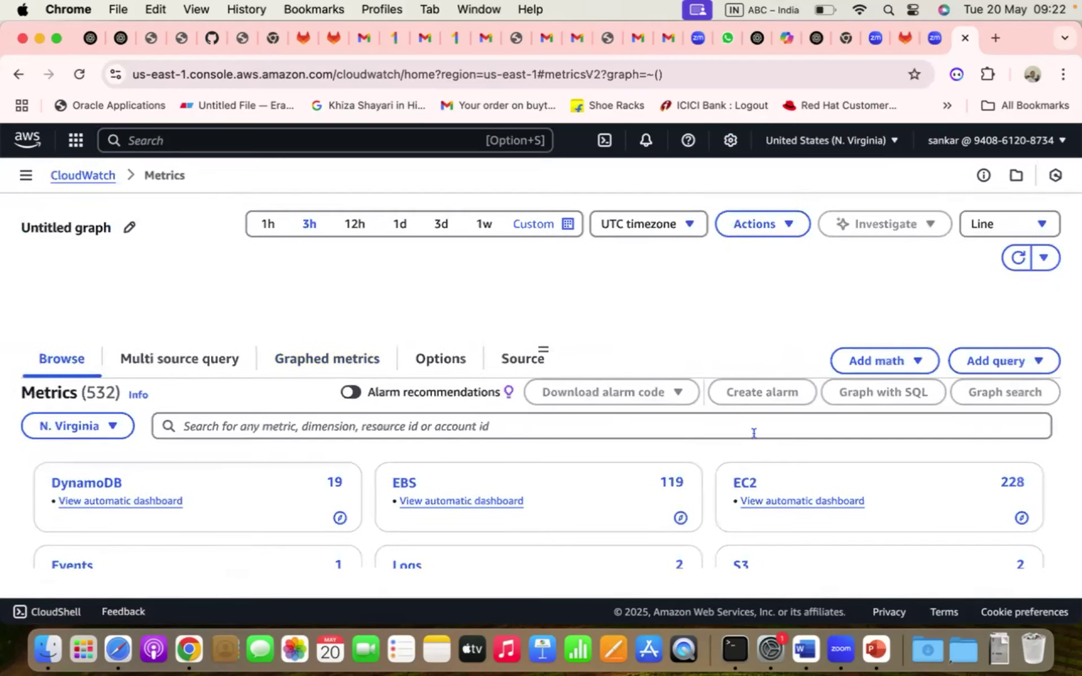
- Drill into EC2 Per-Instance Metrics and scroll through rows like NetworkIn and EBSReadOps
left_click(733, 480)
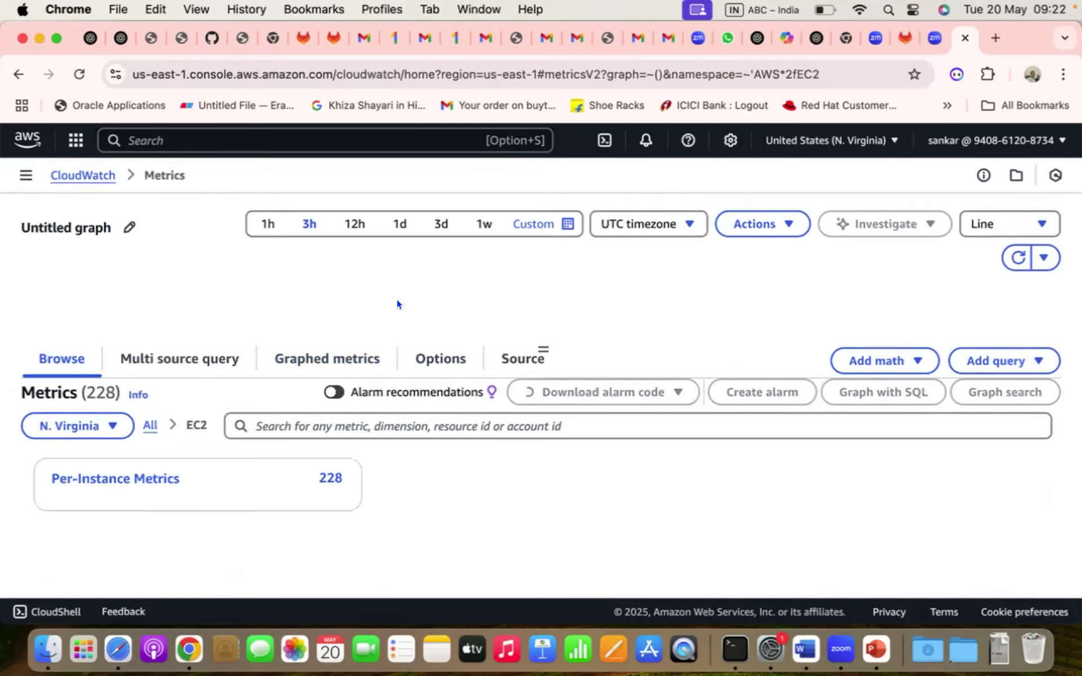
left_click(140, 476)
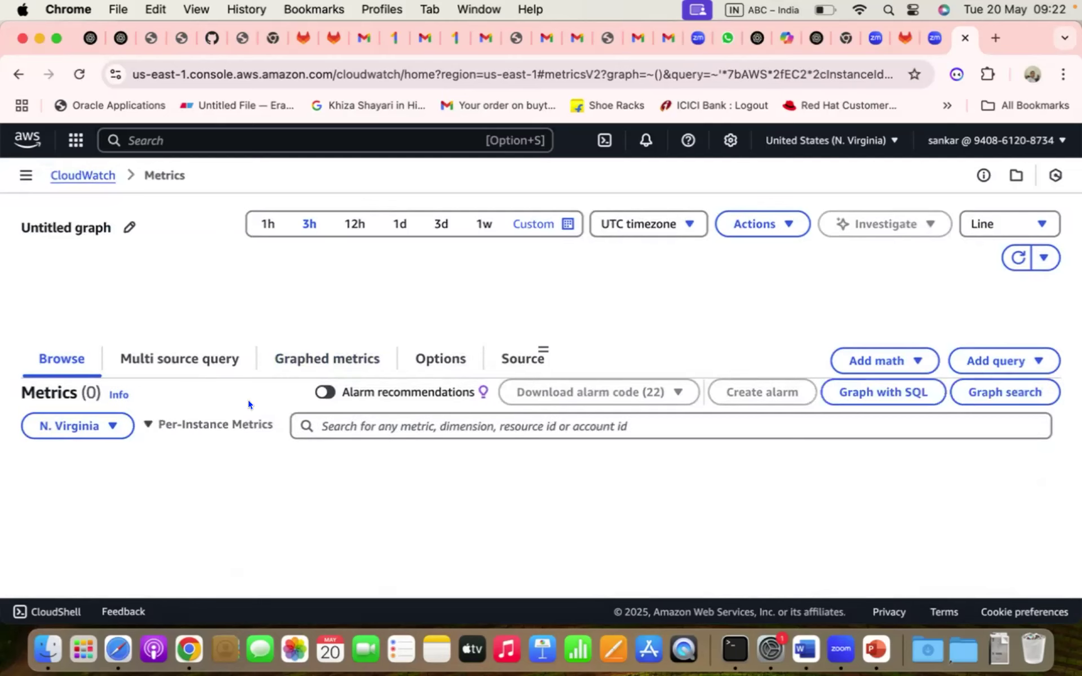
scroll(248, 404, "down", 3)
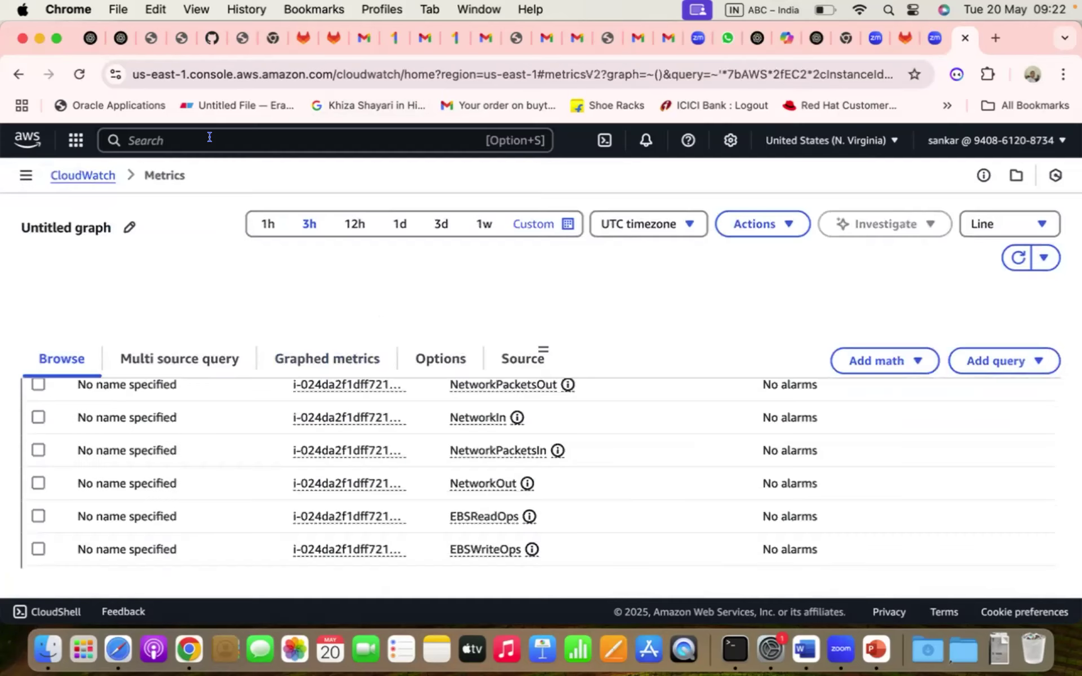
left_click(184, 136)
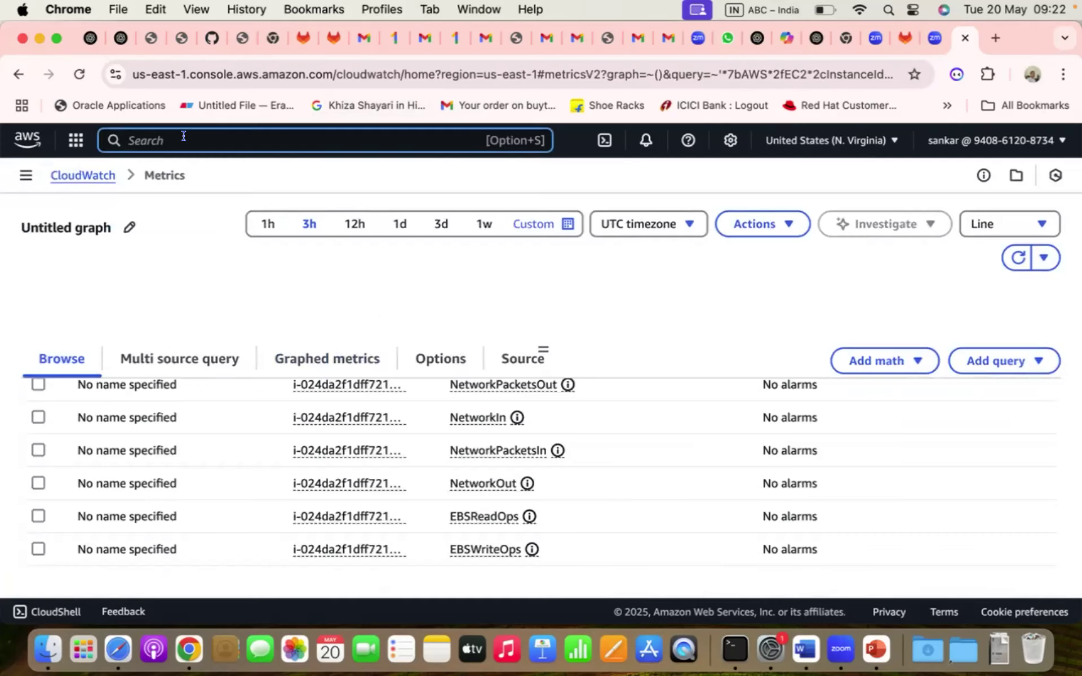
- Open the EC2 service in a new background tab and switch to it
type("EC2")
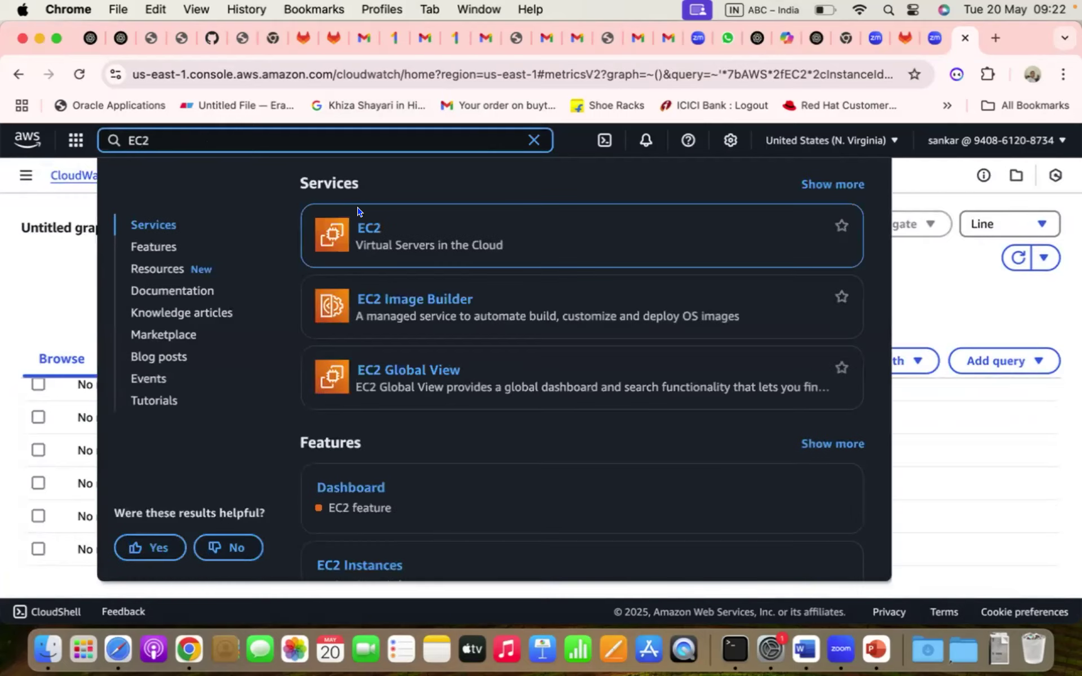
right_click(385, 227)
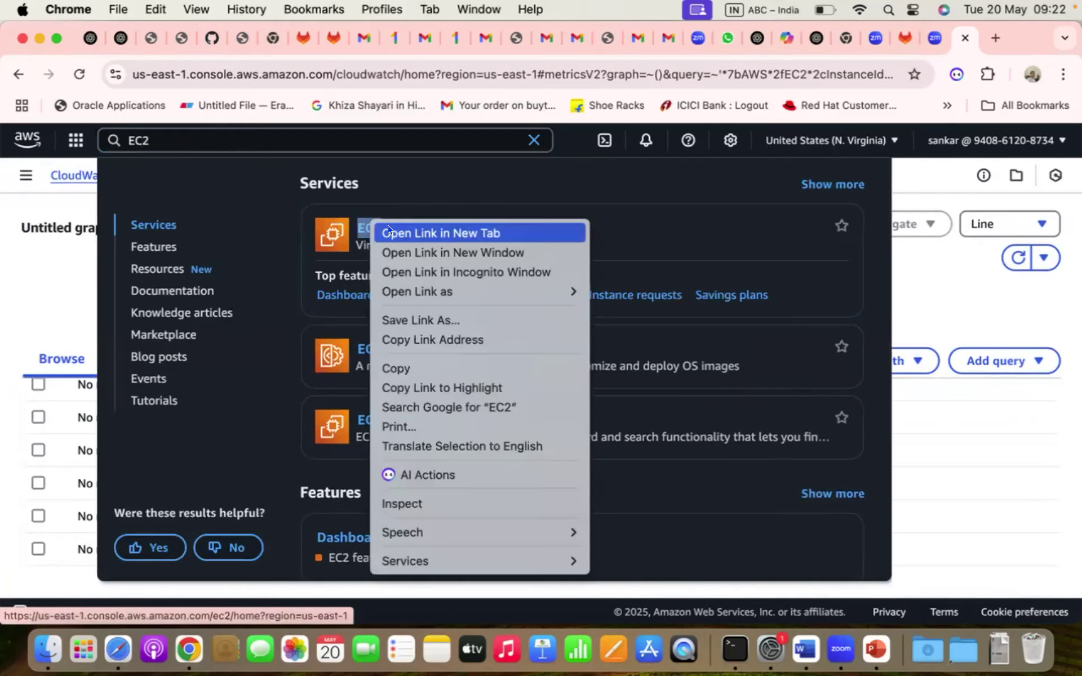
left_click(387, 233)
left_click(533, 138)
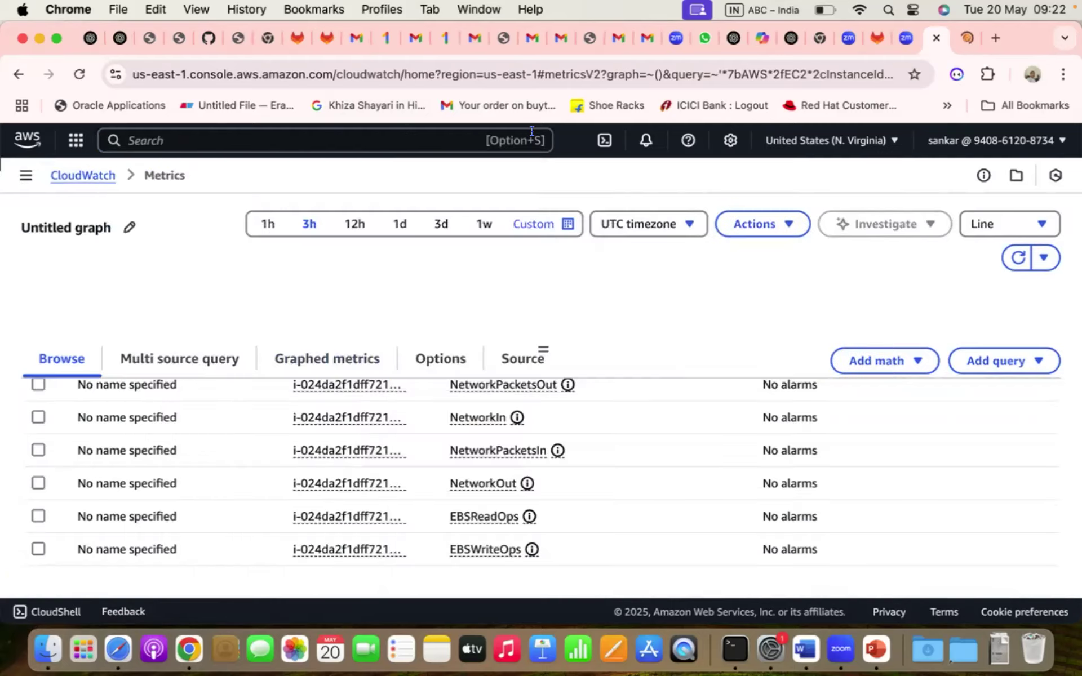
key("ctrl+Tab")
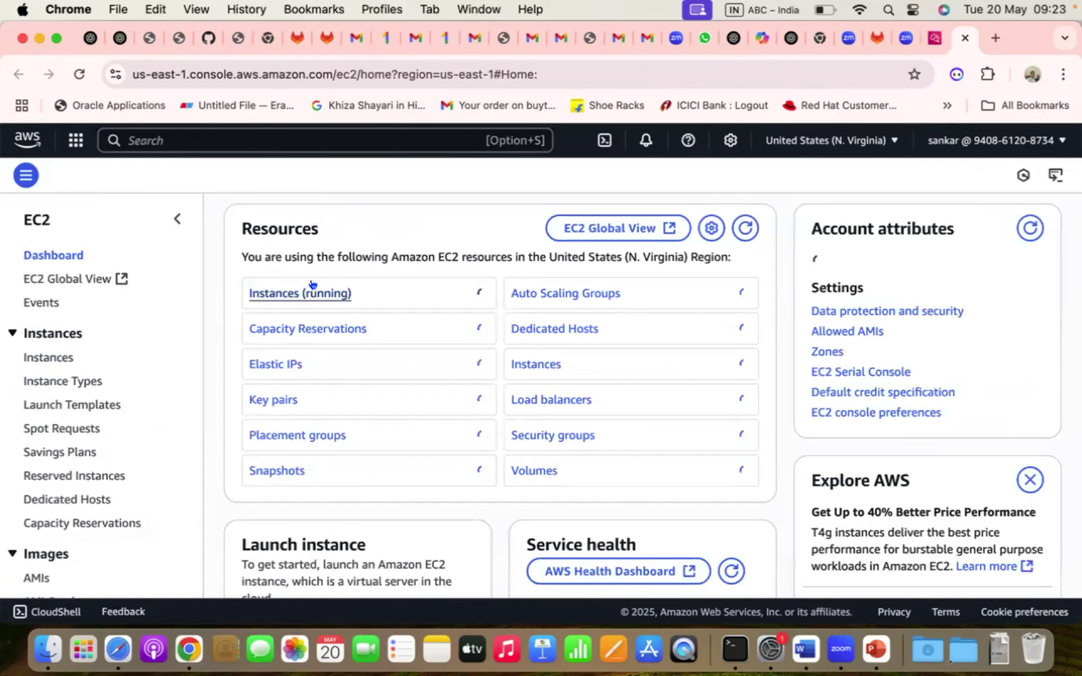
- Copy My-Simple-EC2's instance ID and return to the CloudWatch Metrics tab
left_click(307, 369)
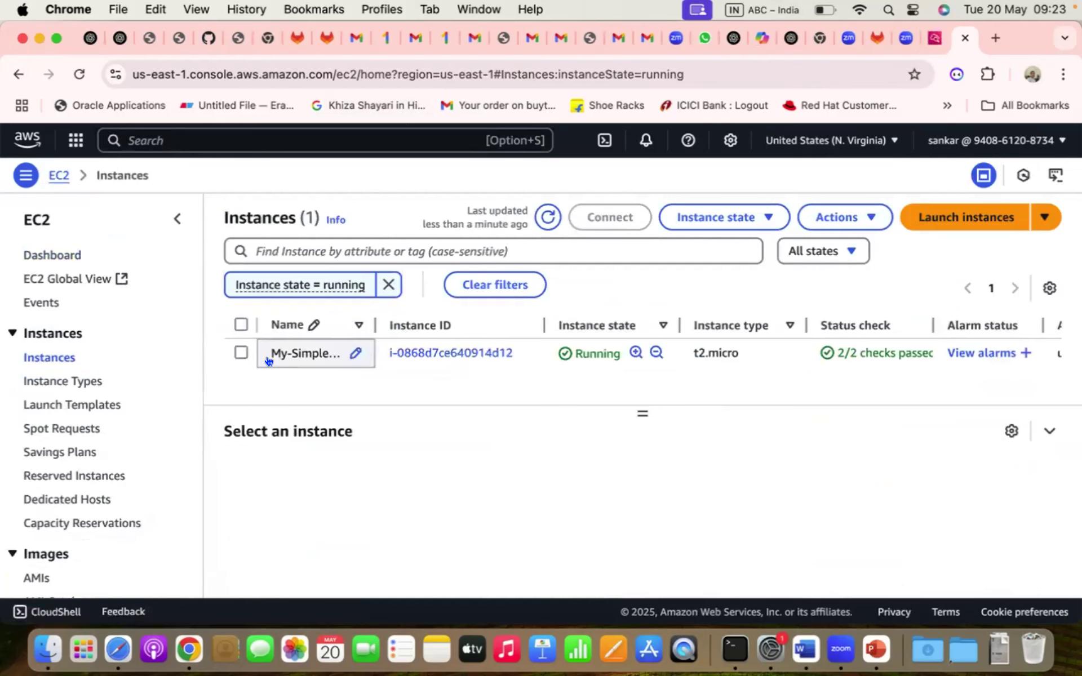
left_click(400, 355)
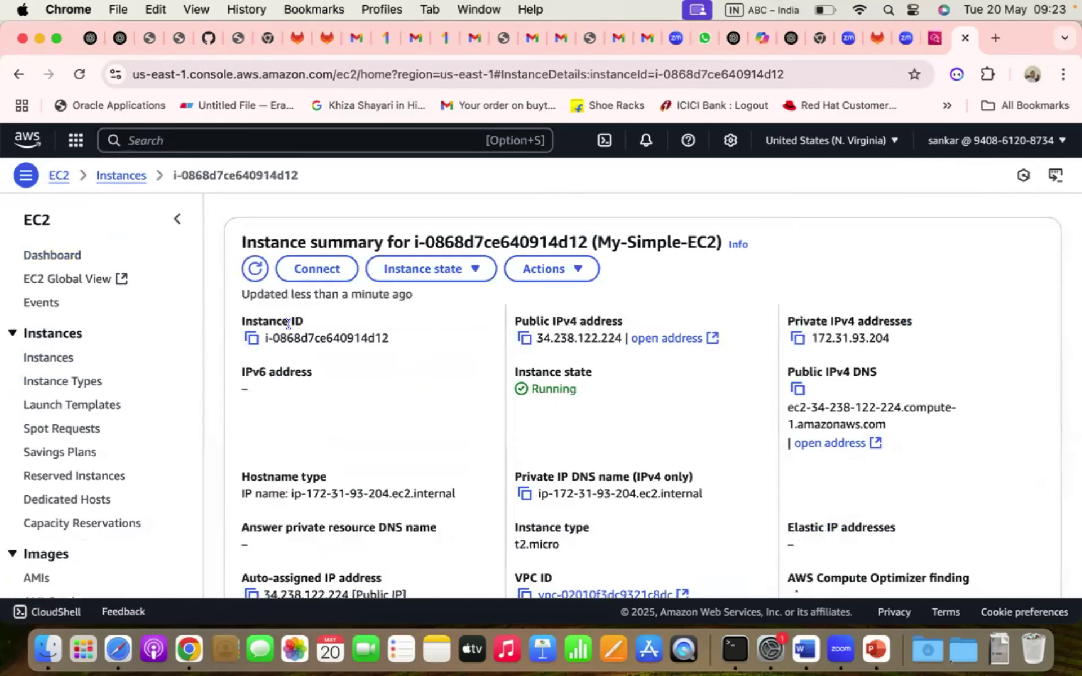
left_click(252, 339)
key("ctrl+shift+Tab")
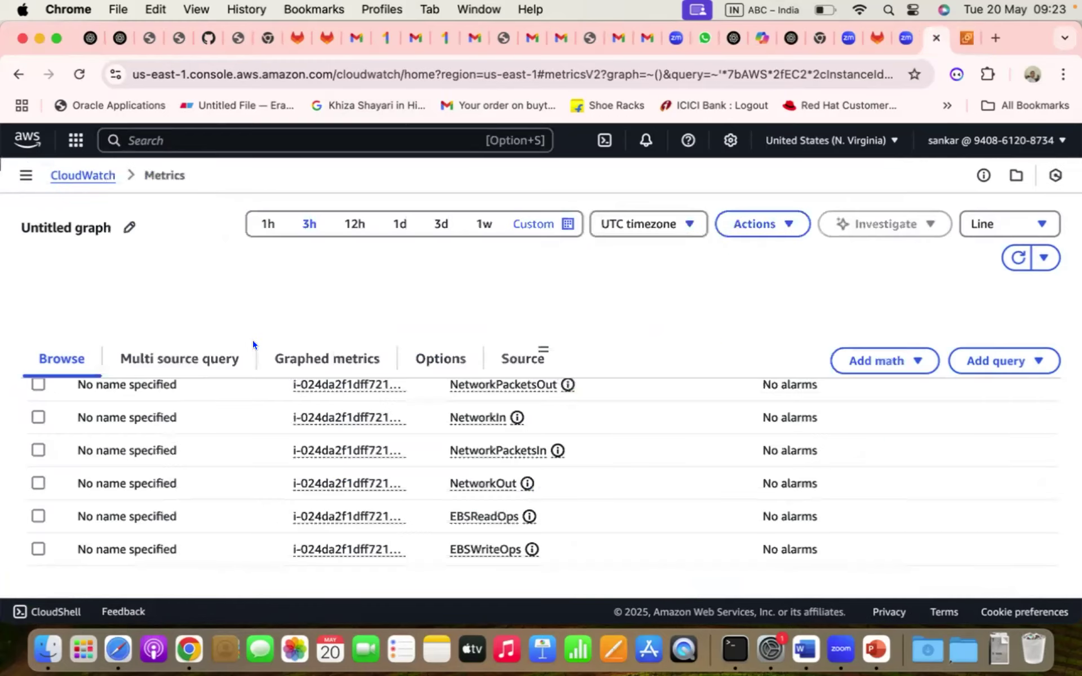
- Filter CloudWatch metrics by the pasted instance ID i-0868d7ce640914d12
scroll(315, 469, "up", 3)
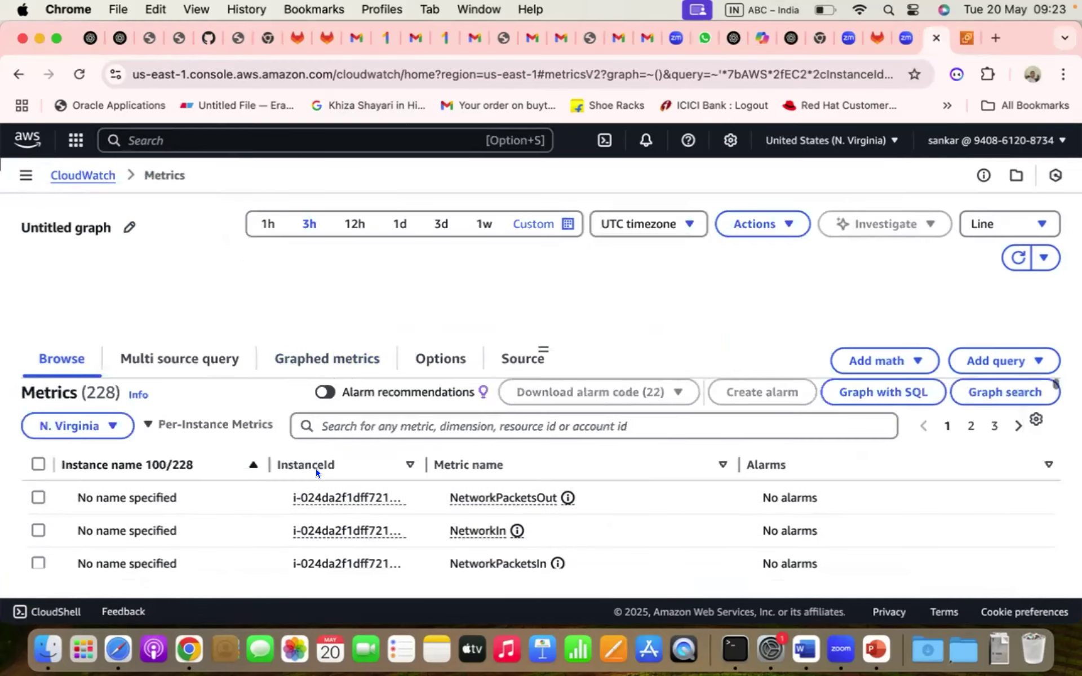
left_click(428, 420)
key("super+v")
key("Return")
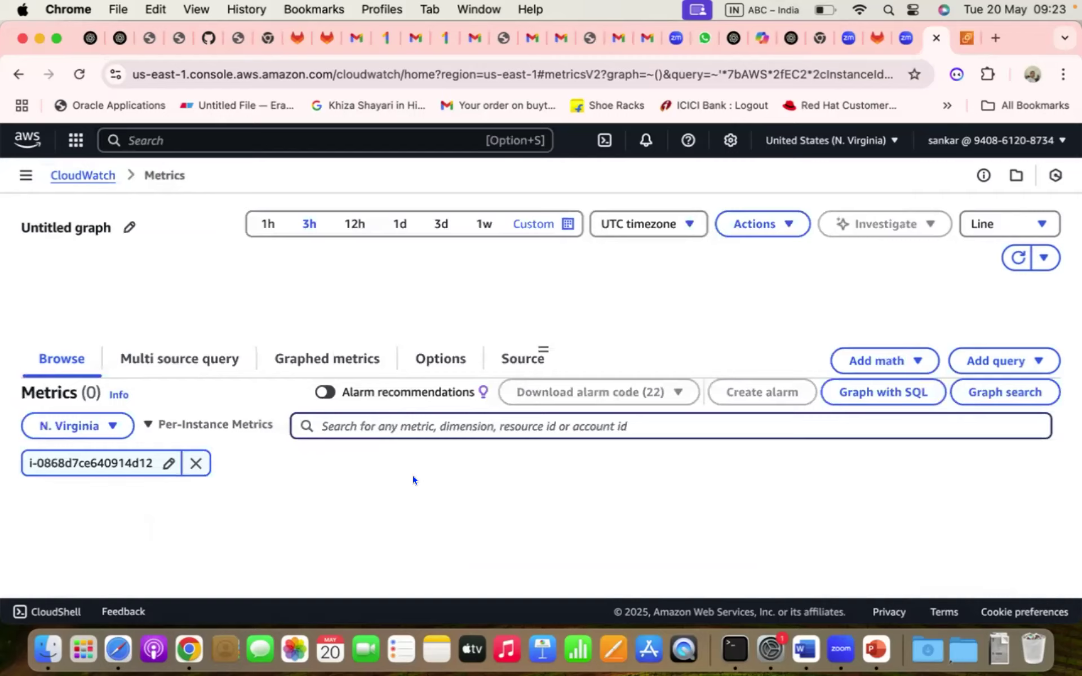
scroll(685, 291, "down", 1)
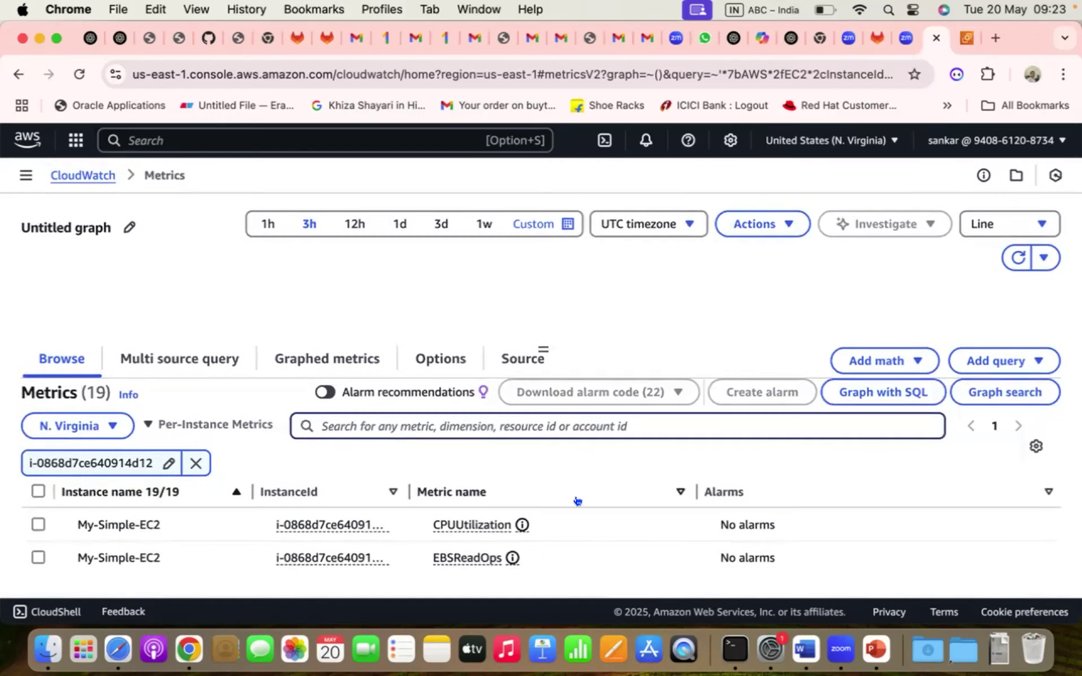
scroll(577, 500, "down", 5)
scroll(577, 501, "up", 4)
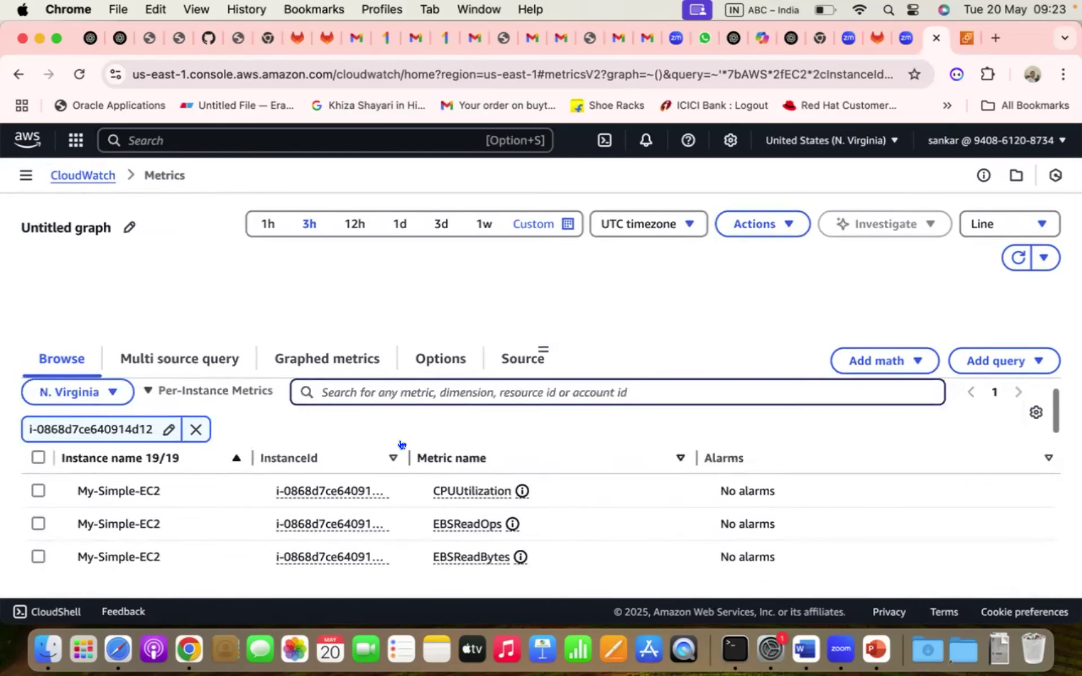
- Graph the instance's CPUUtilization metric
left_click(34, 485)
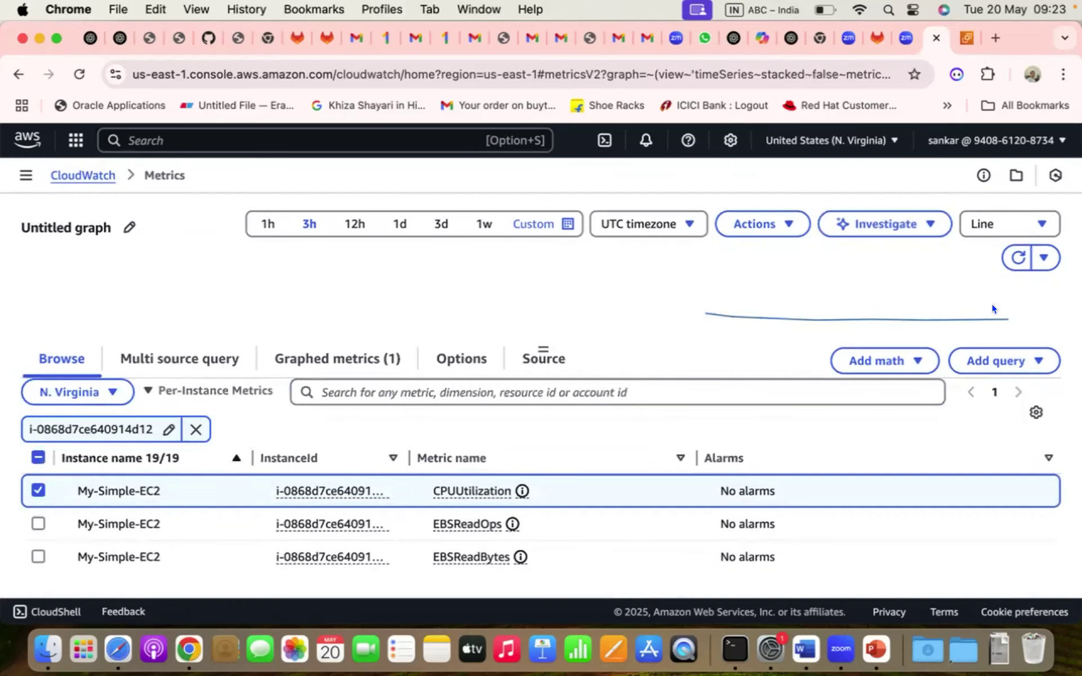
left_click(787, 226)
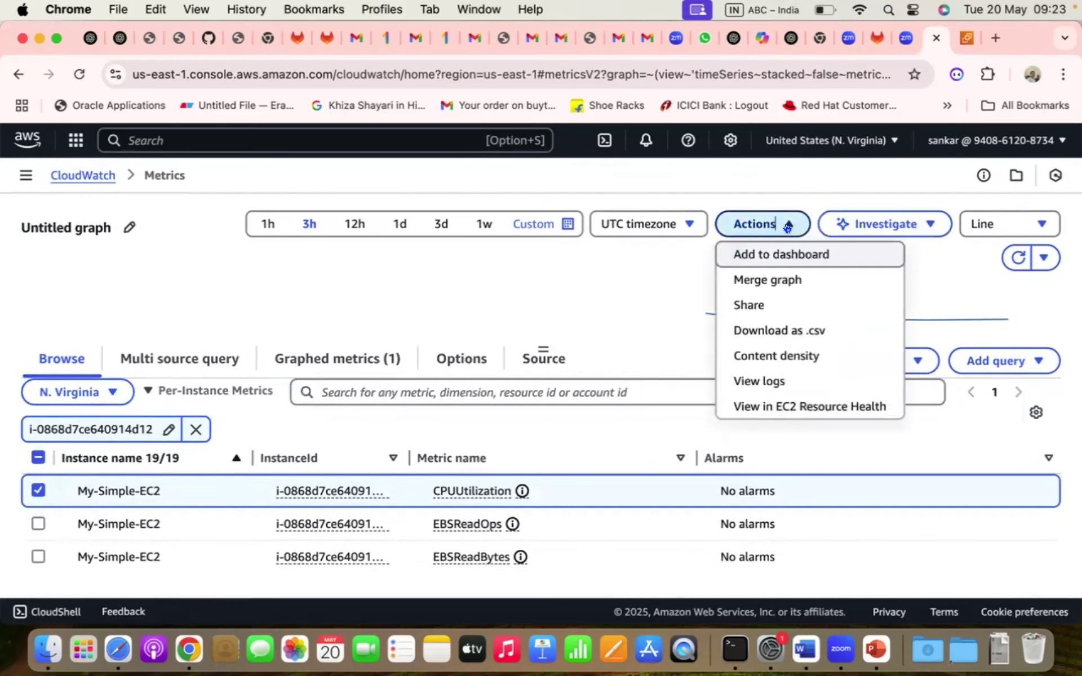
left_click(788, 226)
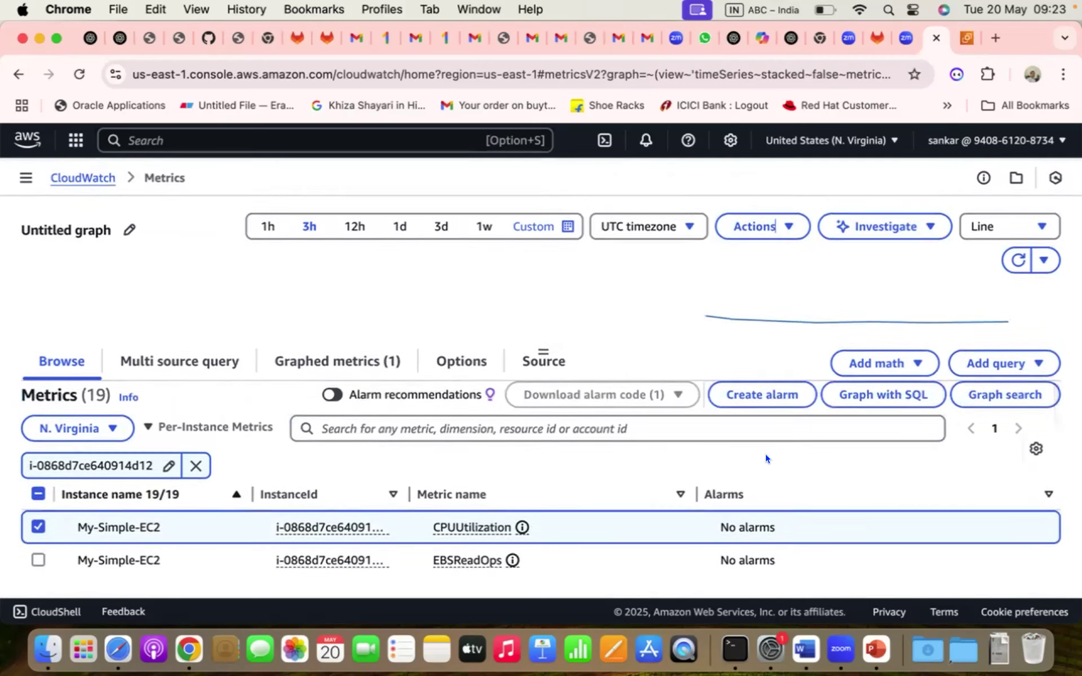
- Create an alarm on My-Simple-EC2's CPUUtilization with a 1-minute period
left_click(758, 394)
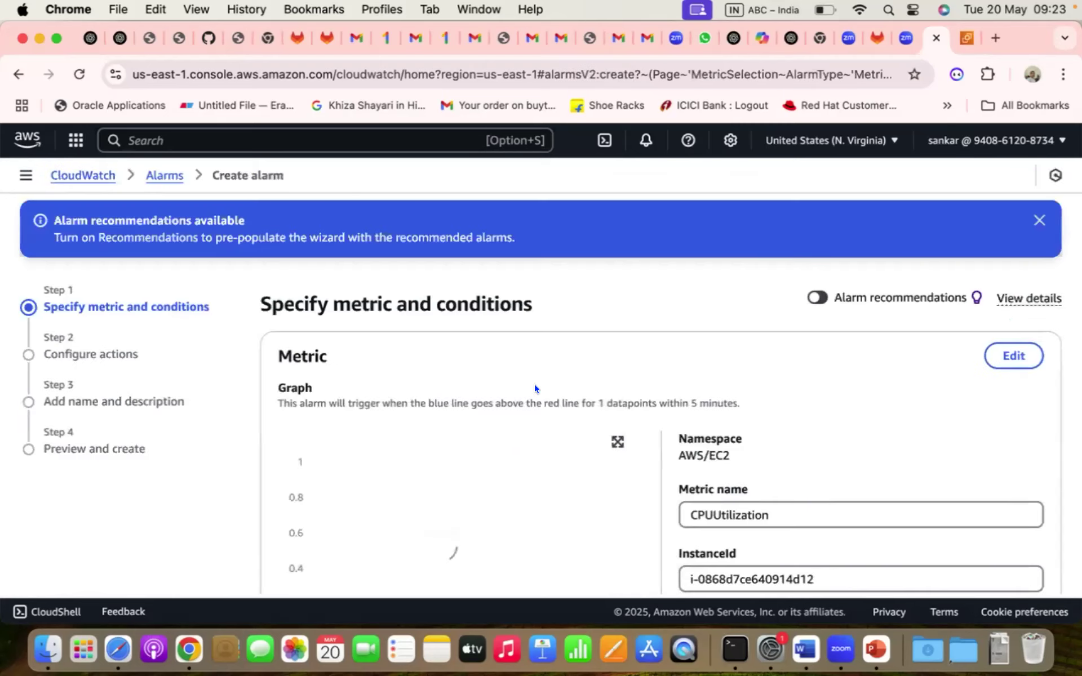
scroll(535, 382, "down", 3)
scroll(534, 379, "down", 2)
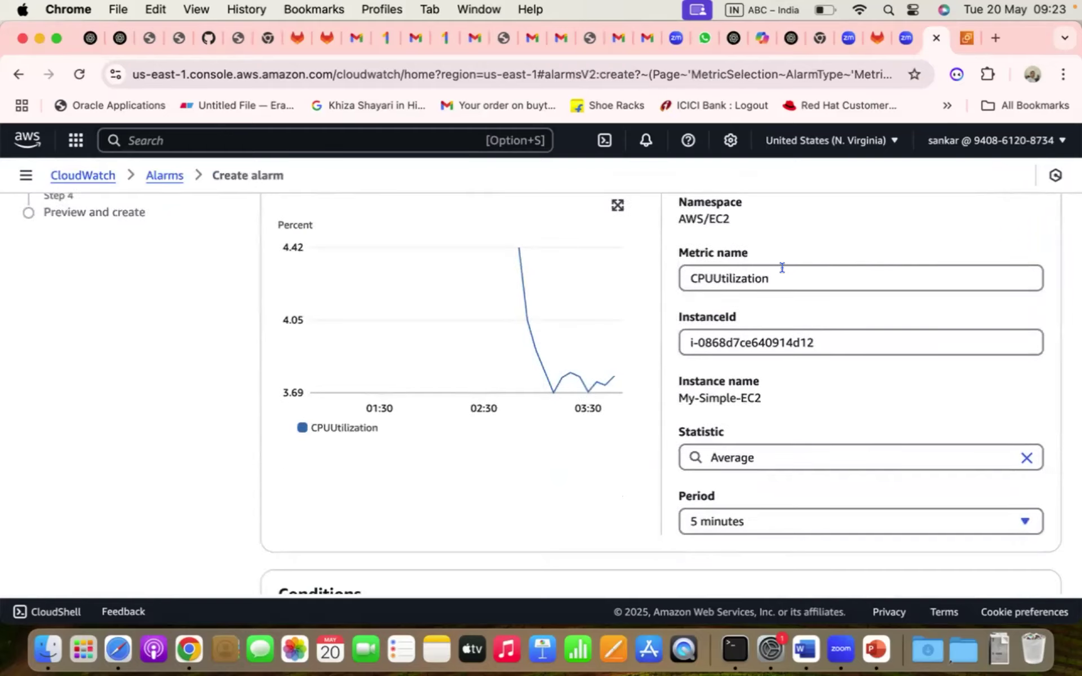
left_click(844, 338)
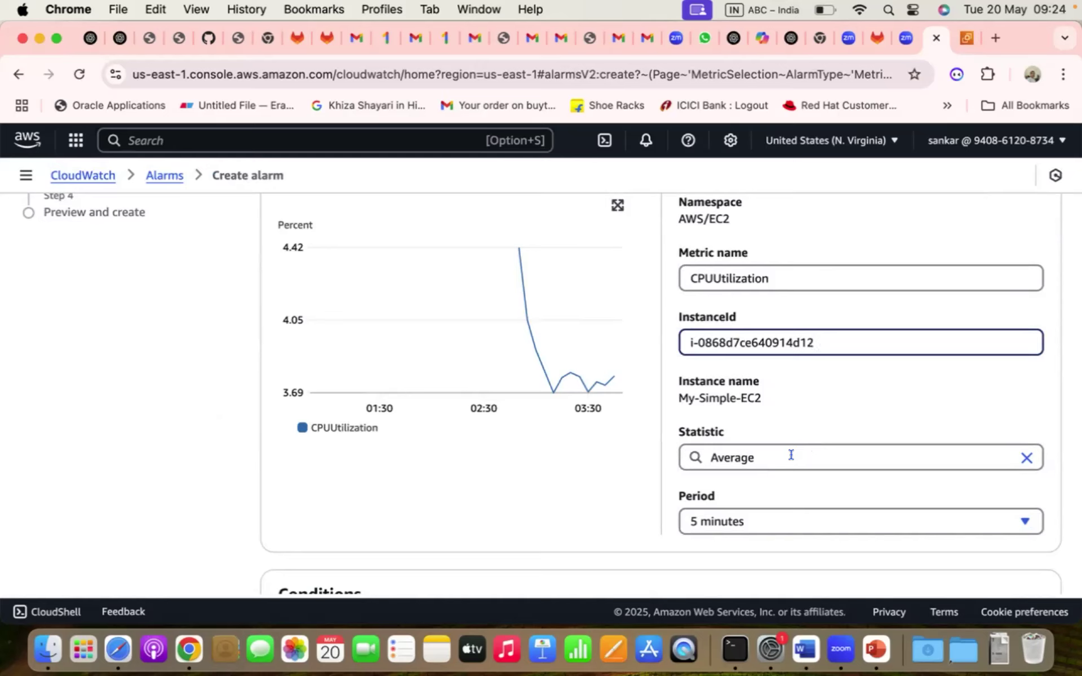
left_click(994, 519)
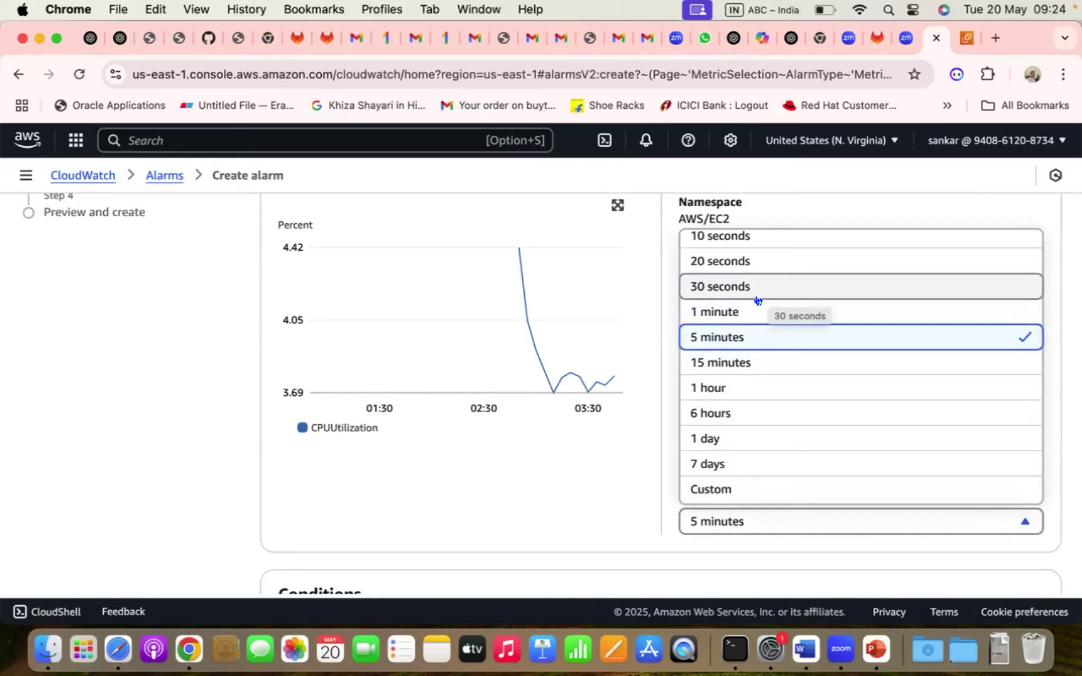
left_click(746, 312)
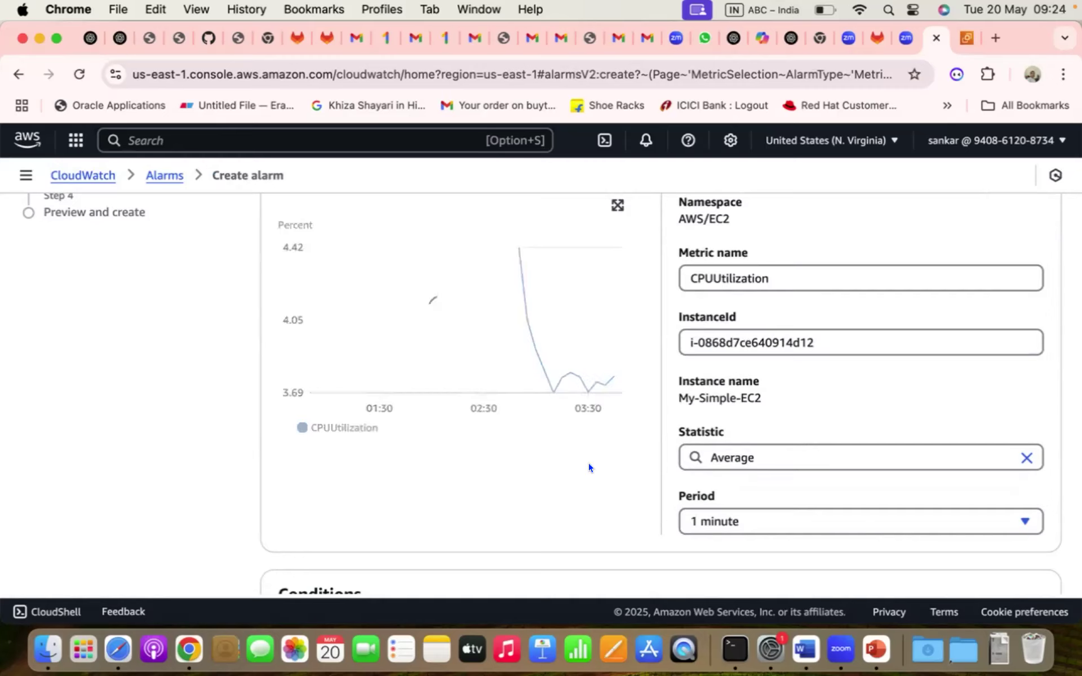
scroll(576, 475, "down", 2)
scroll(576, 475, "down", 3)
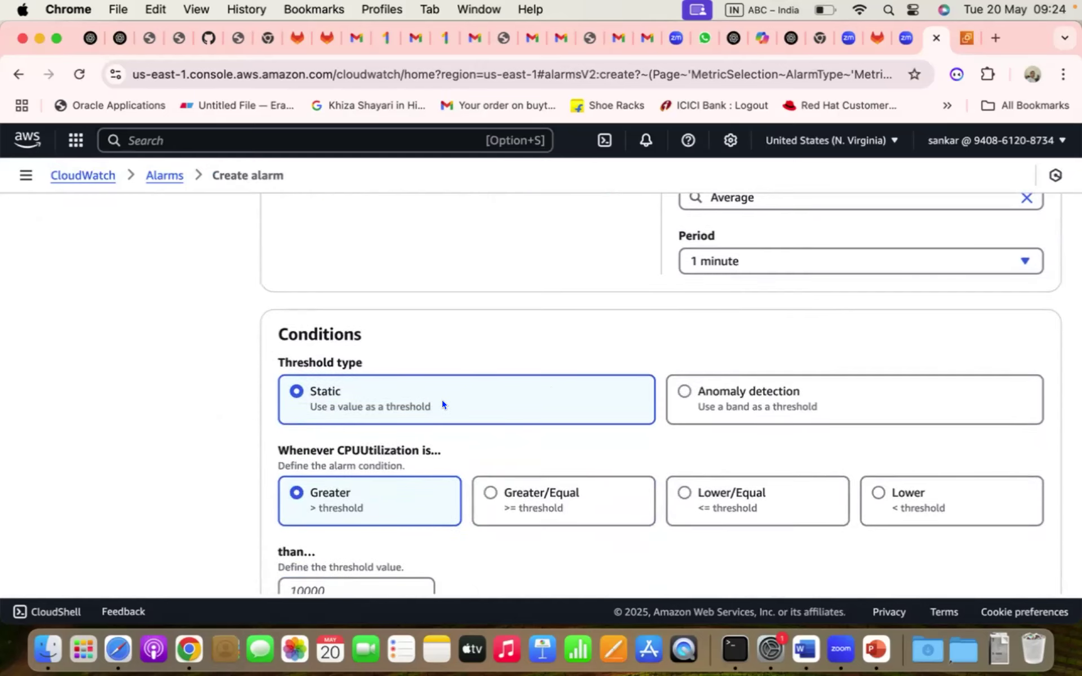
- Set the alarm condition to Greater/Equal with a threshold of 80
scroll(442, 400, "down", 1)
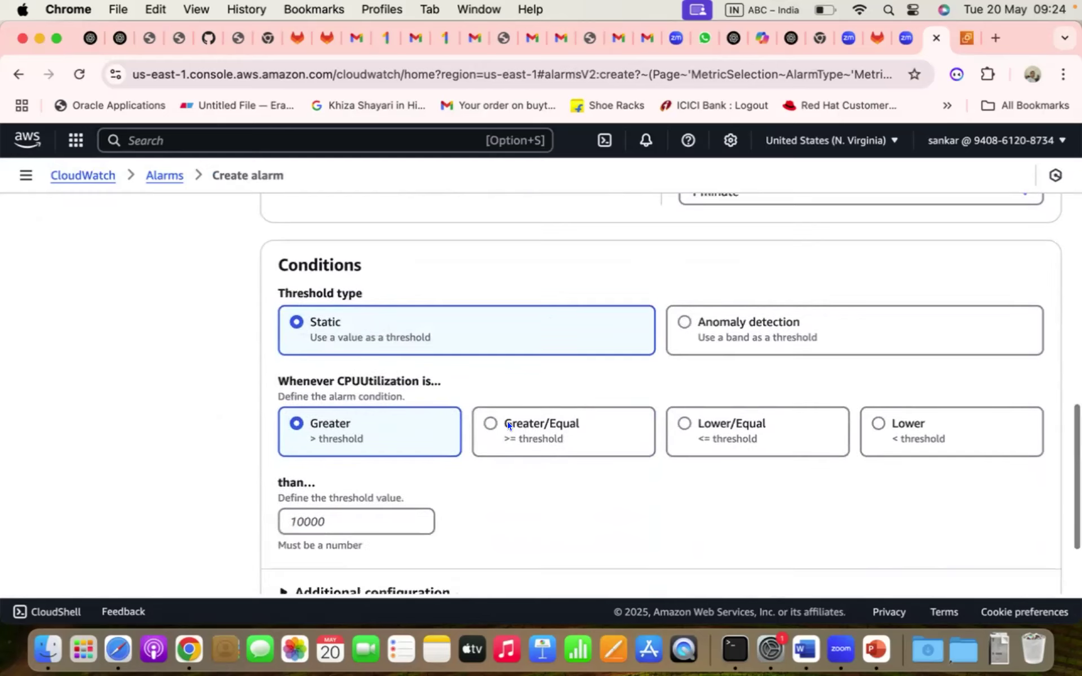
left_click(519, 429)
left_click(320, 523)
type("80")
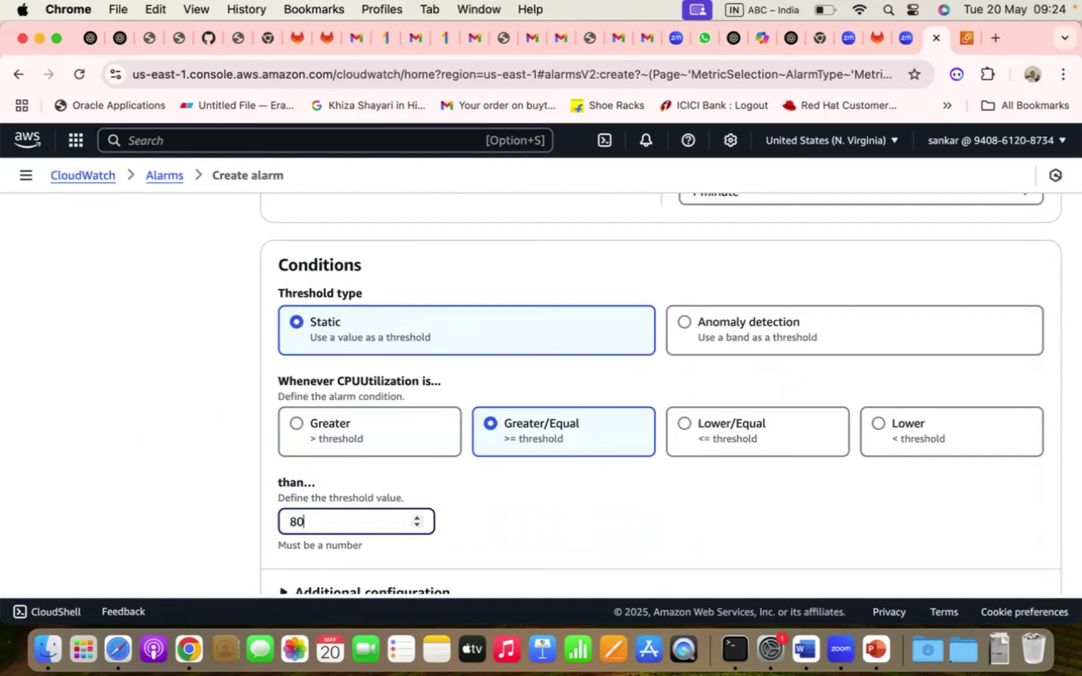
- Under Additional configuration, set Datapoints to alarm to 3 out of 3
scroll(470, 508, "down", 3)
left_click(352, 475)
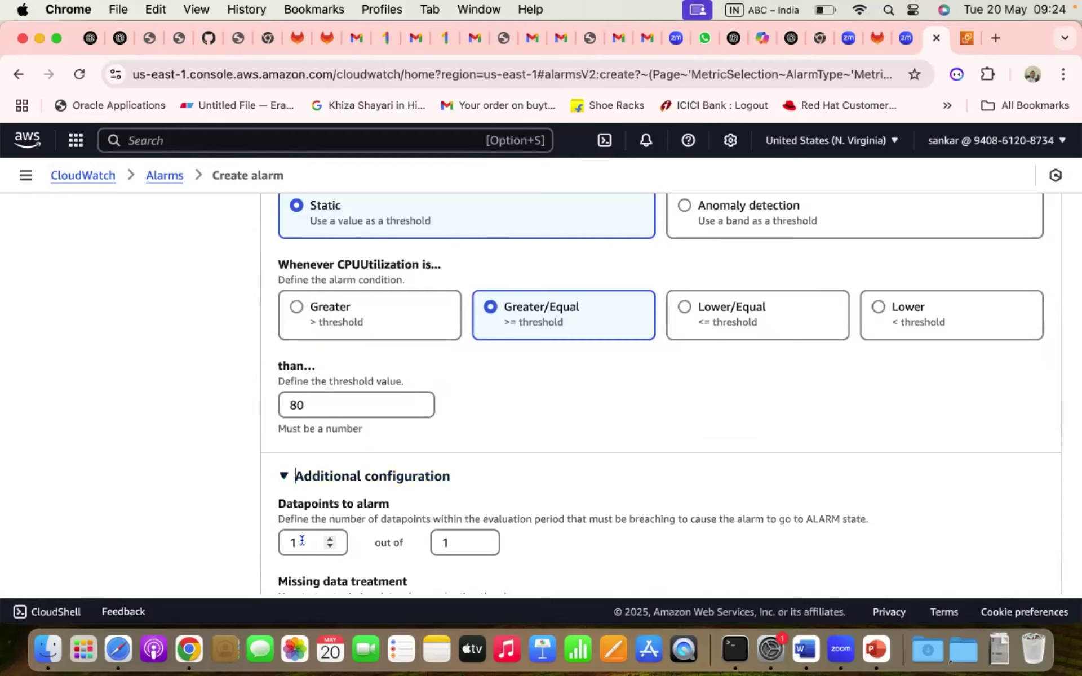
left_click_drag(302, 540, 260, 540)
type("2")
left_click(549, 494)
scroll(502, 492, "down", 5)
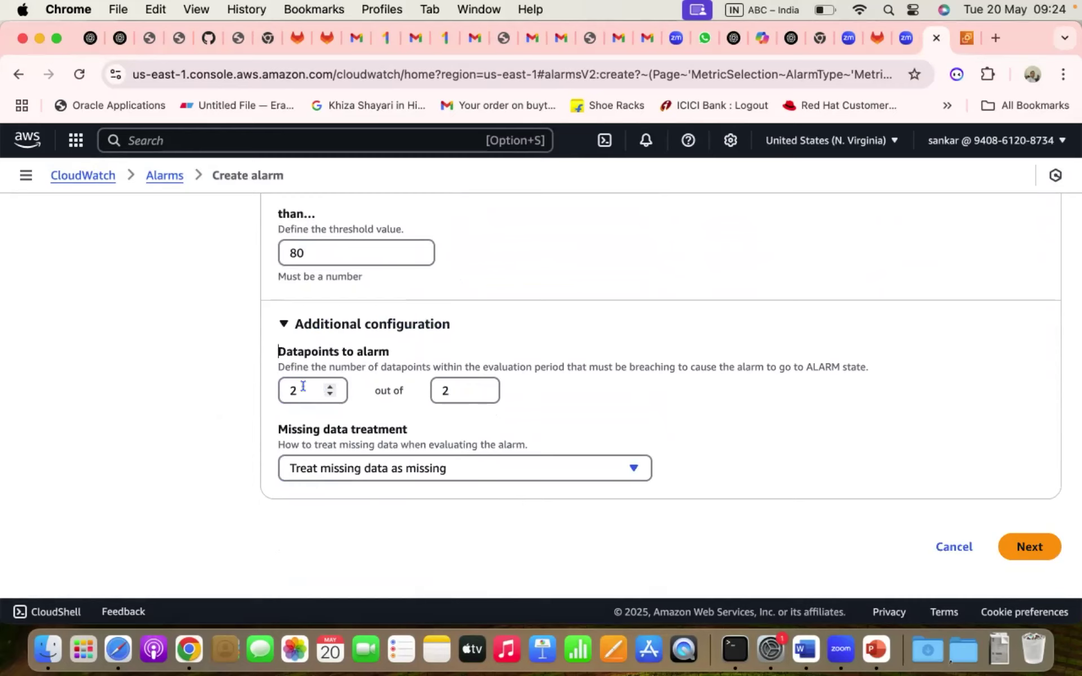
left_click_drag(304, 386, 267, 393)
type("3")
key("Tab")
left_click(486, 336)
scroll(561, 384, "up", 10)
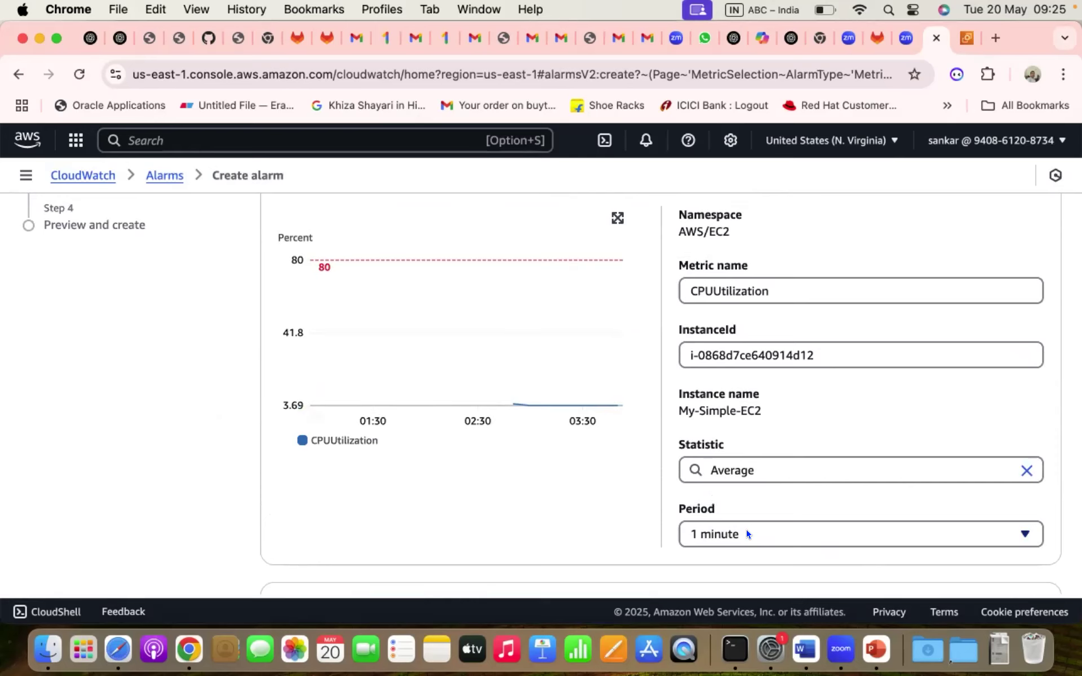
- Choose 'Treat missing data as good (not breaching threshold)' for missing data treatment
scroll(573, 534, "down", 10)
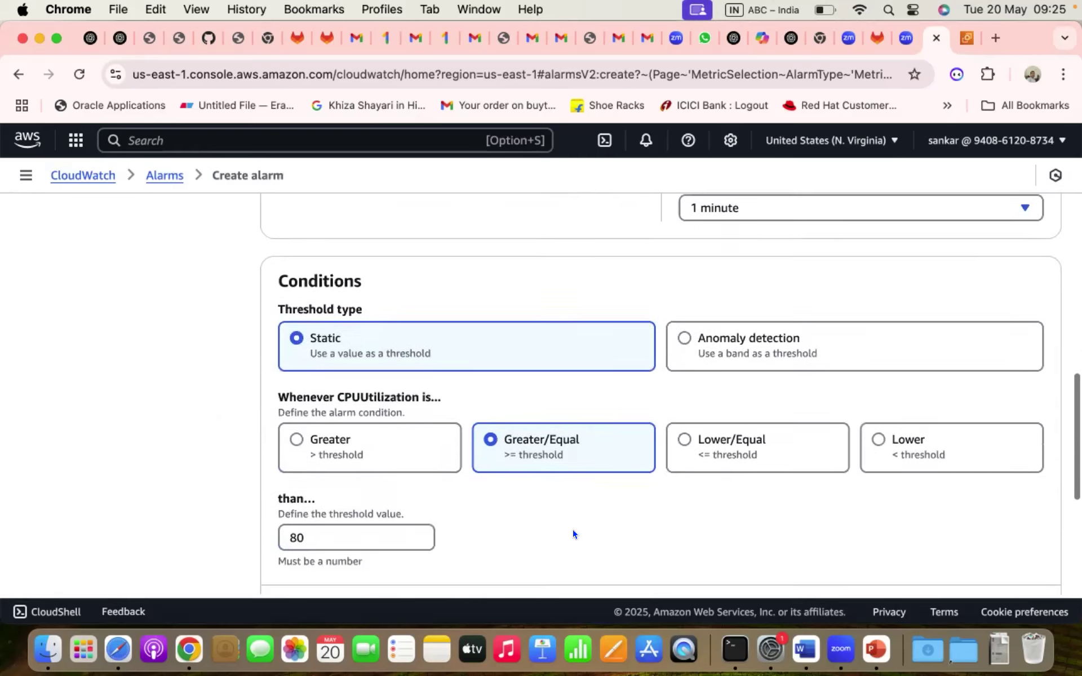
scroll(573, 533, "down", 5)
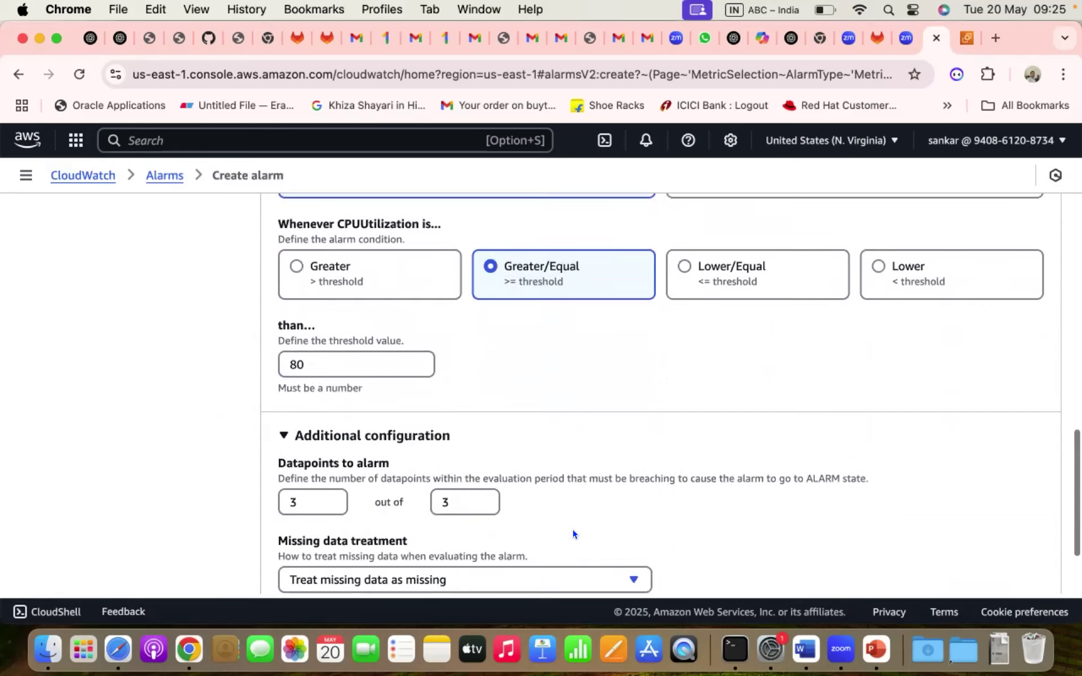
scroll(573, 534, "down", 2)
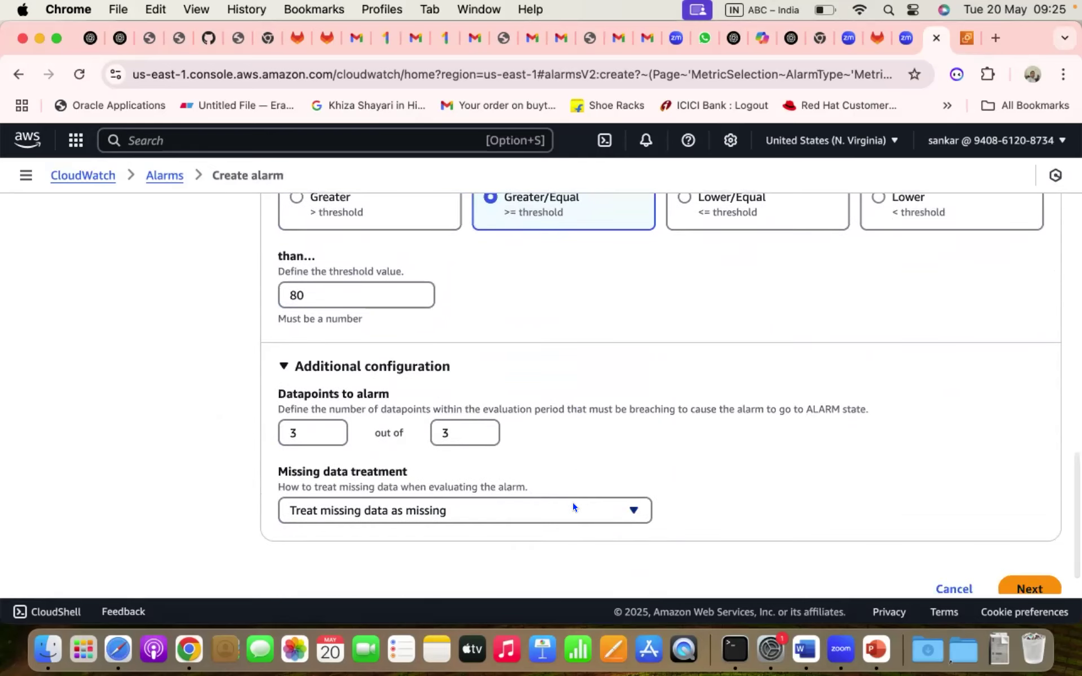
left_click(572, 509)
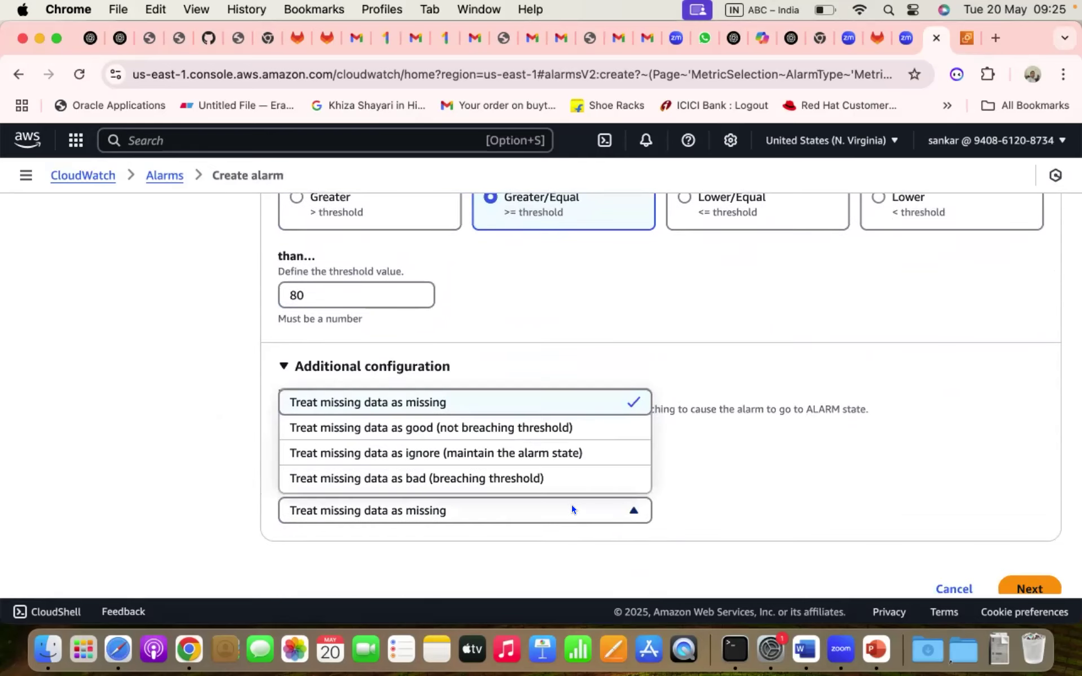
left_click(559, 432)
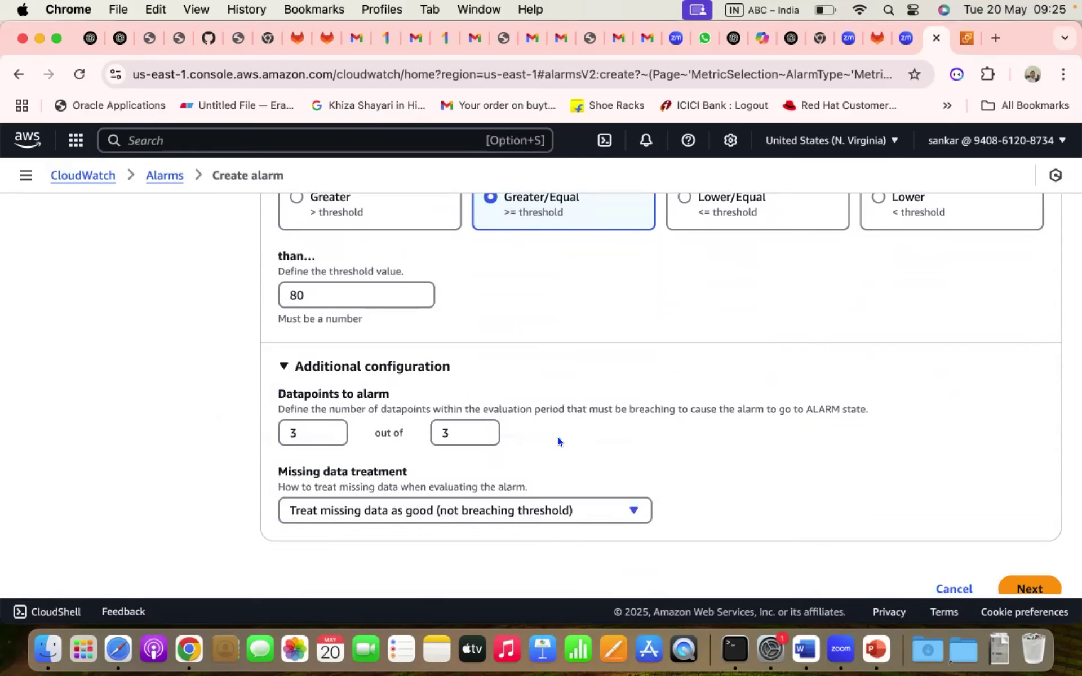
scroll(834, 492, "down", 1)
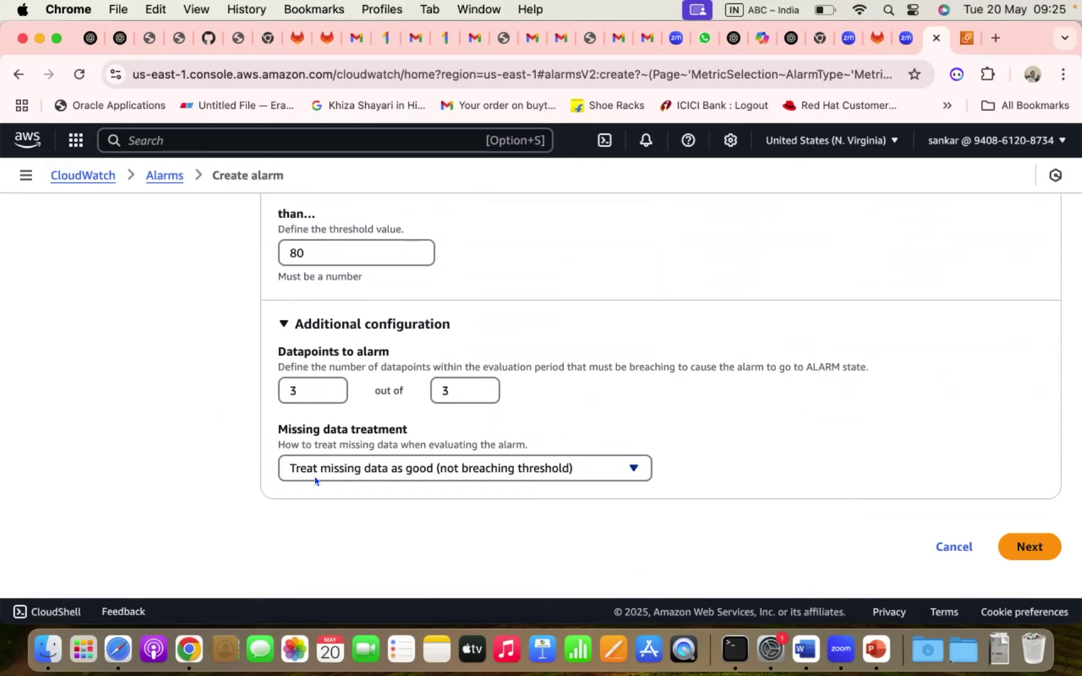
left_click(496, 475)
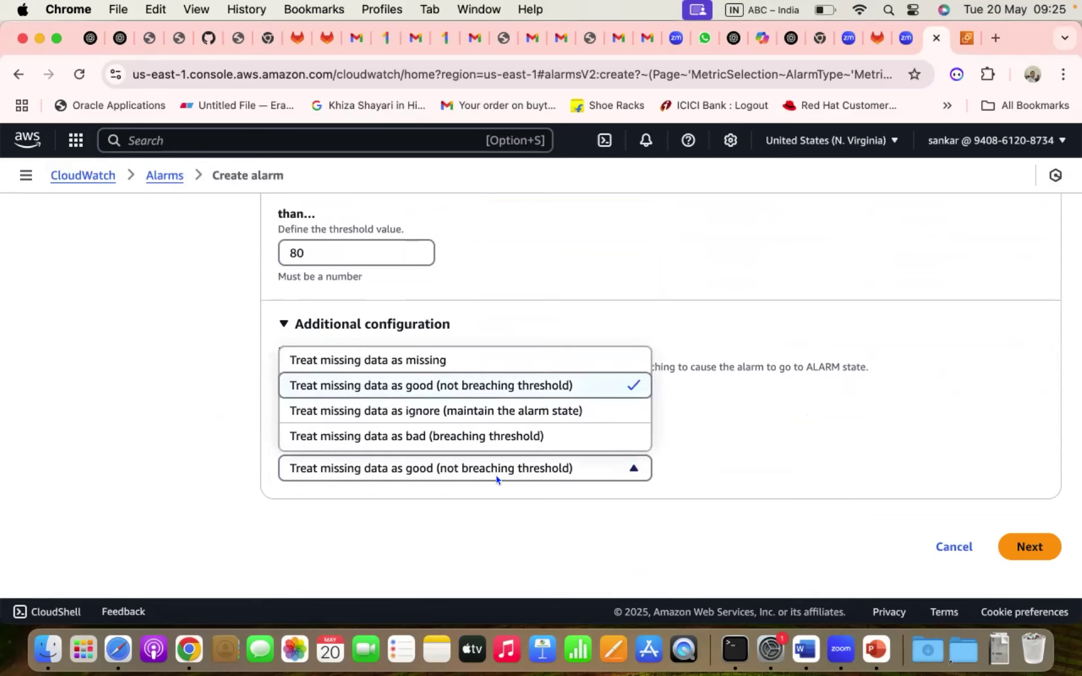
left_click(530, 388)
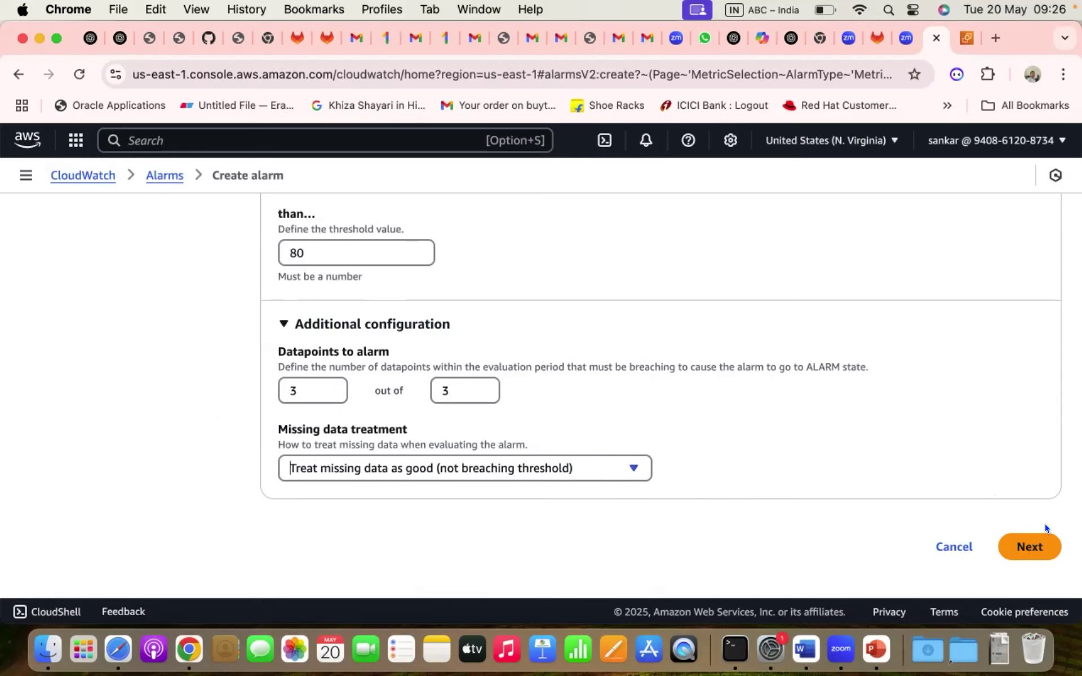
- Move to the actions step and create a new SNS topic named CloudWatch_Alarms_Topic
left_click(1028, 544)
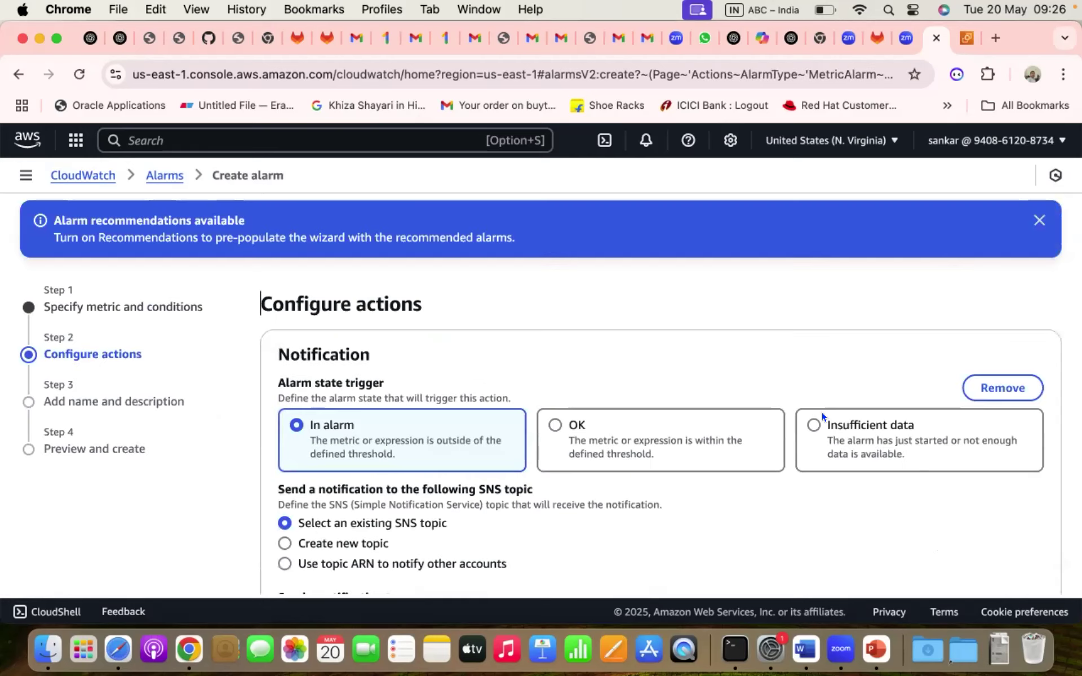
scroll(592, 300, "down", 3)
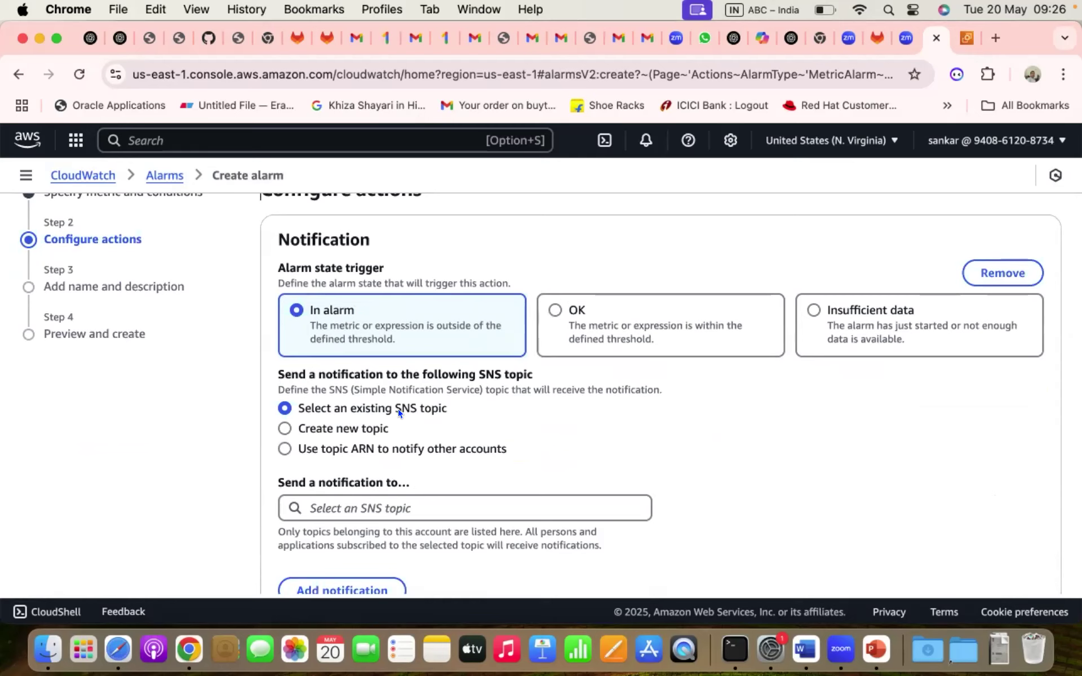
left_click(342, 427)
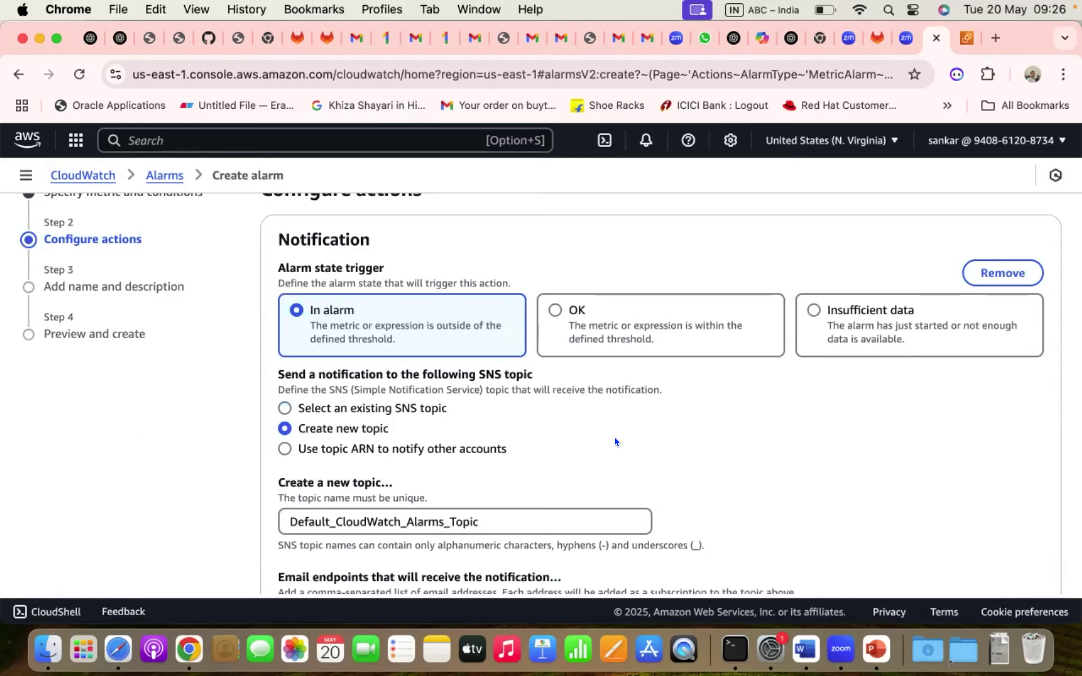
scroll(615, 442, "down", 2)
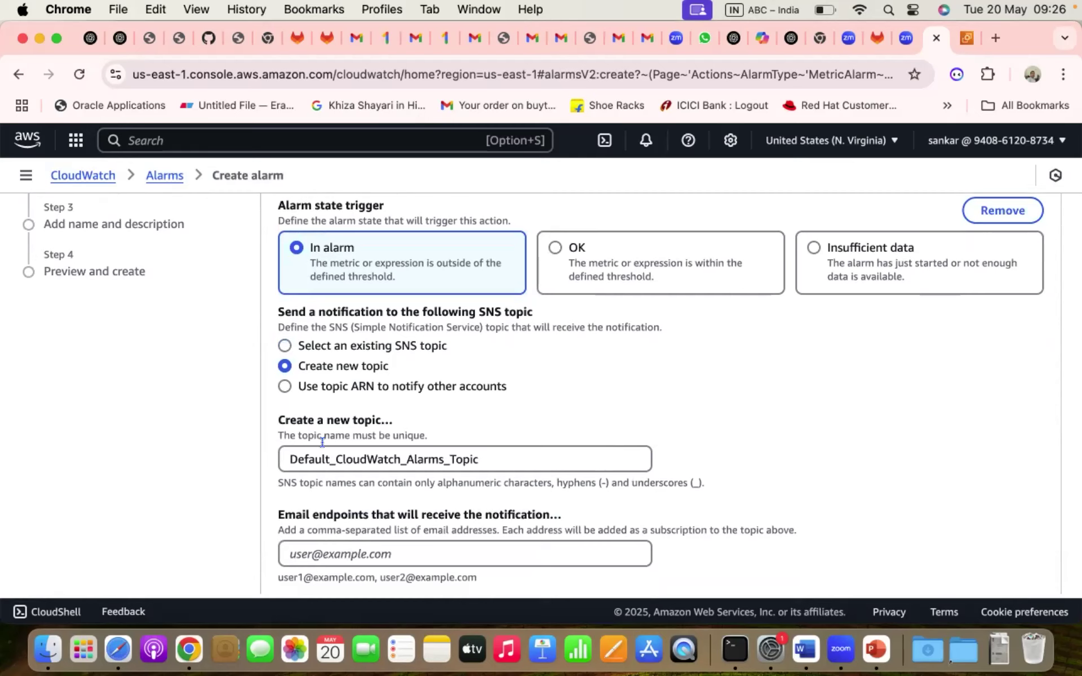
left_click_drag(335, 455, 194, 459)
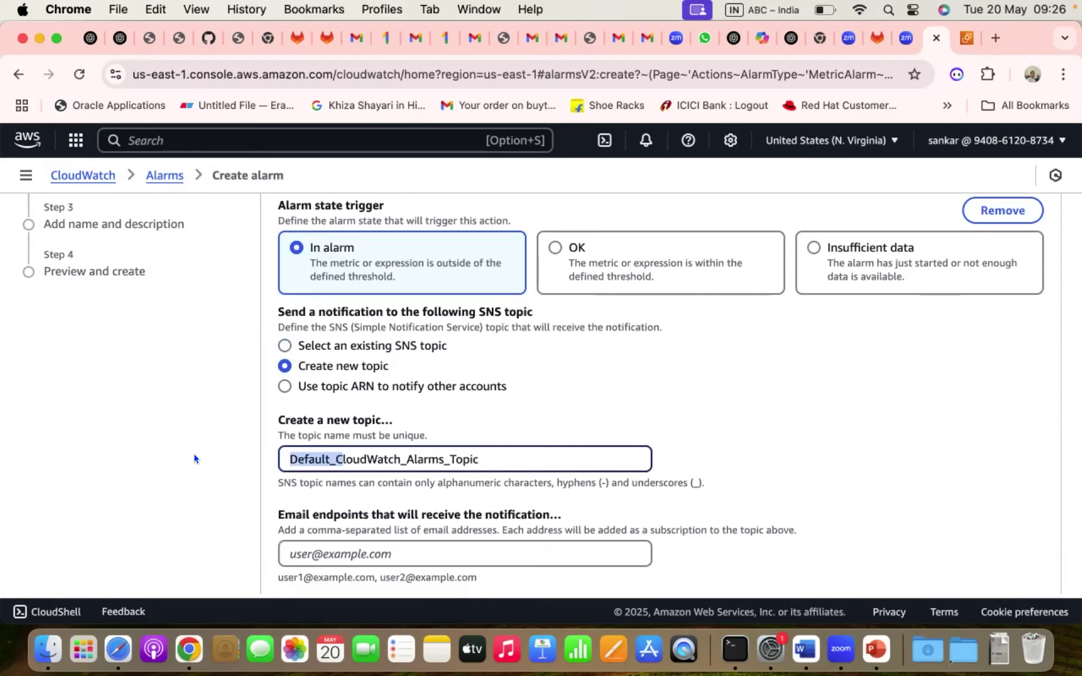
key("BackSpace")
type("C")
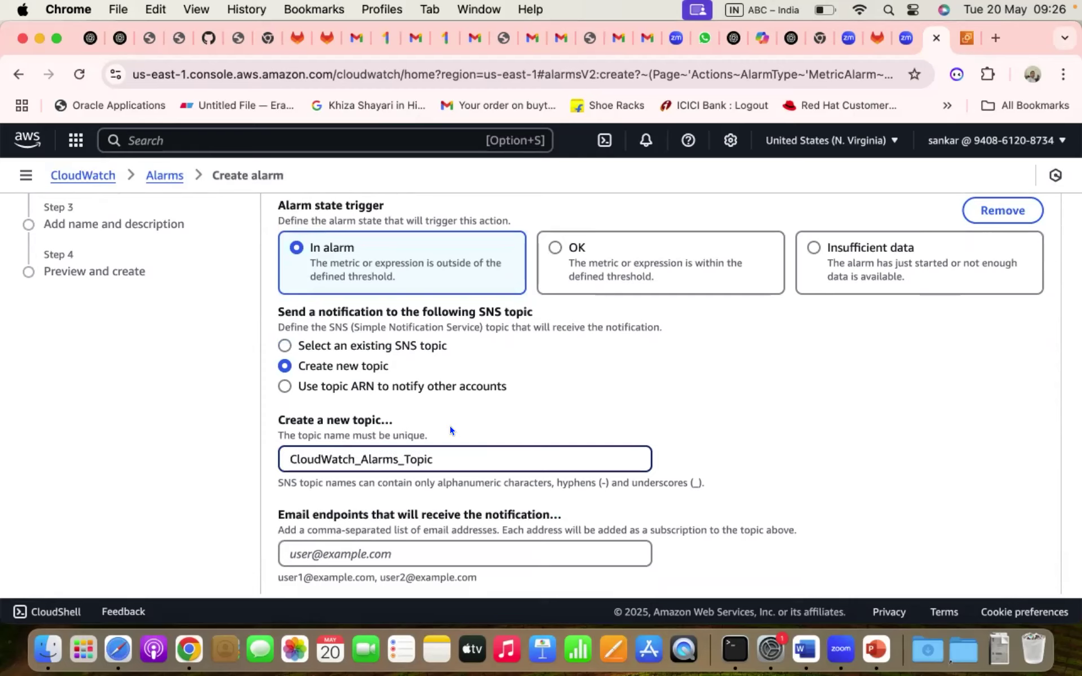
scroll(450, 430, "down", 2)
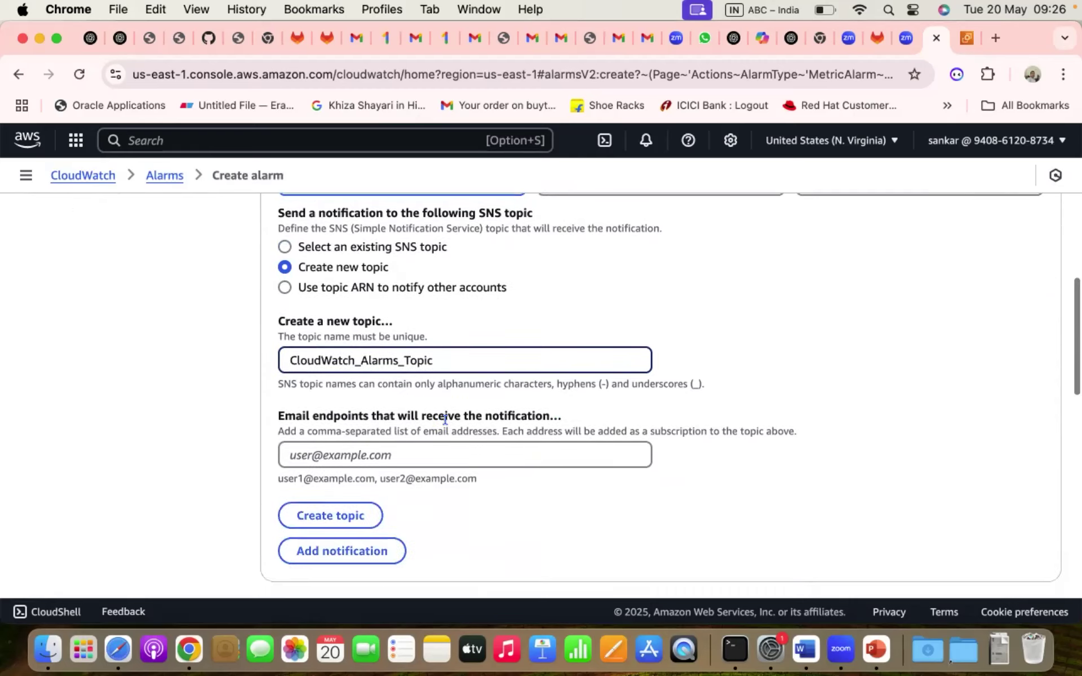
- Enter the recipient's e-mail address as the topic's endpoint and create the topic
left_click(360, 448)
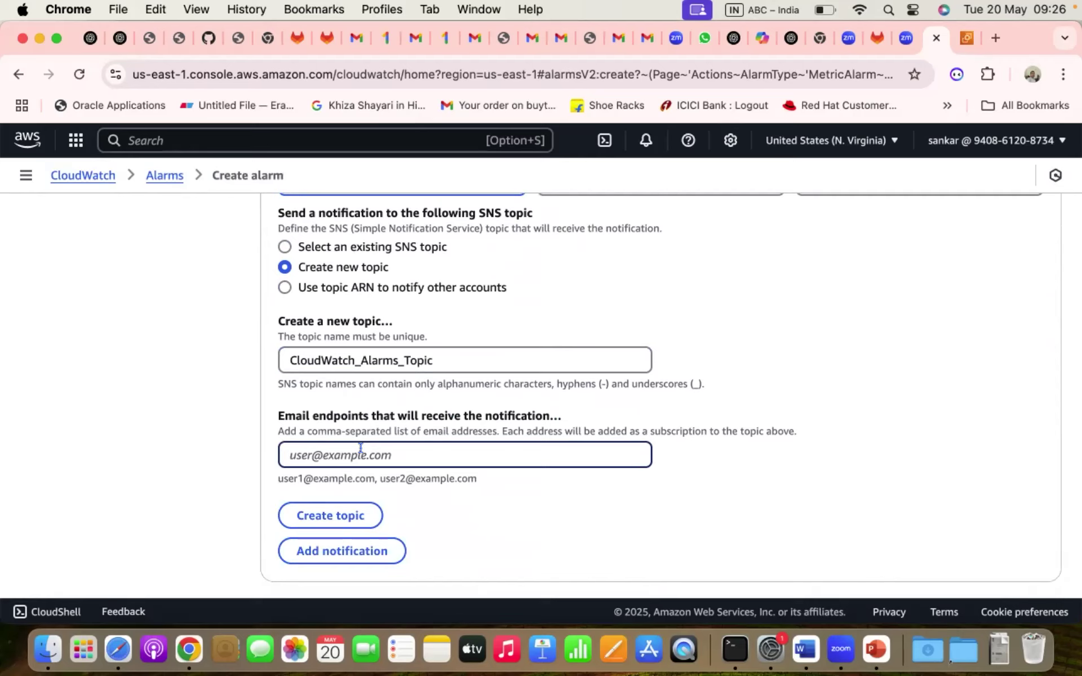
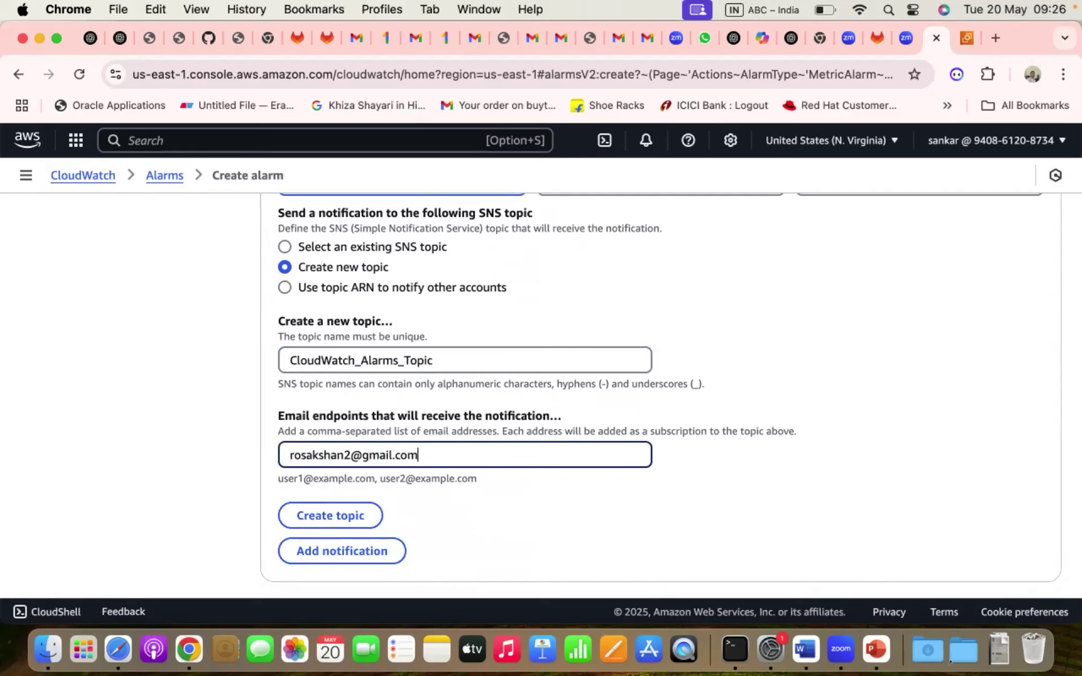
left_click(329, 510)
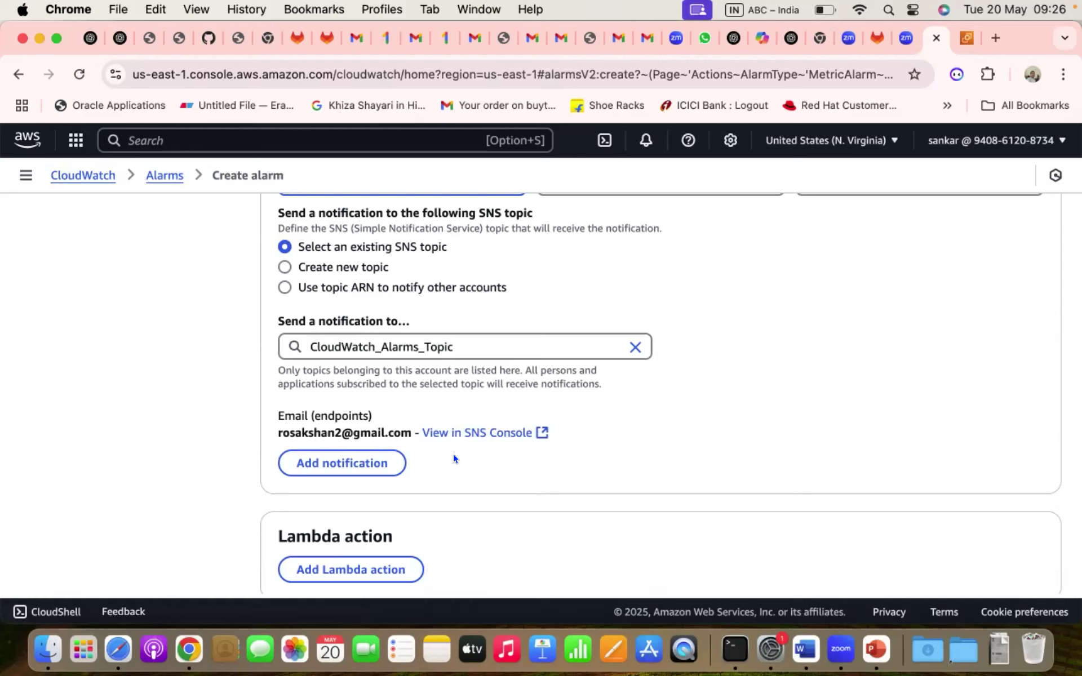
- Open the new topic's View in SNS Console link in a separate browser tab
right_click(482, 433)
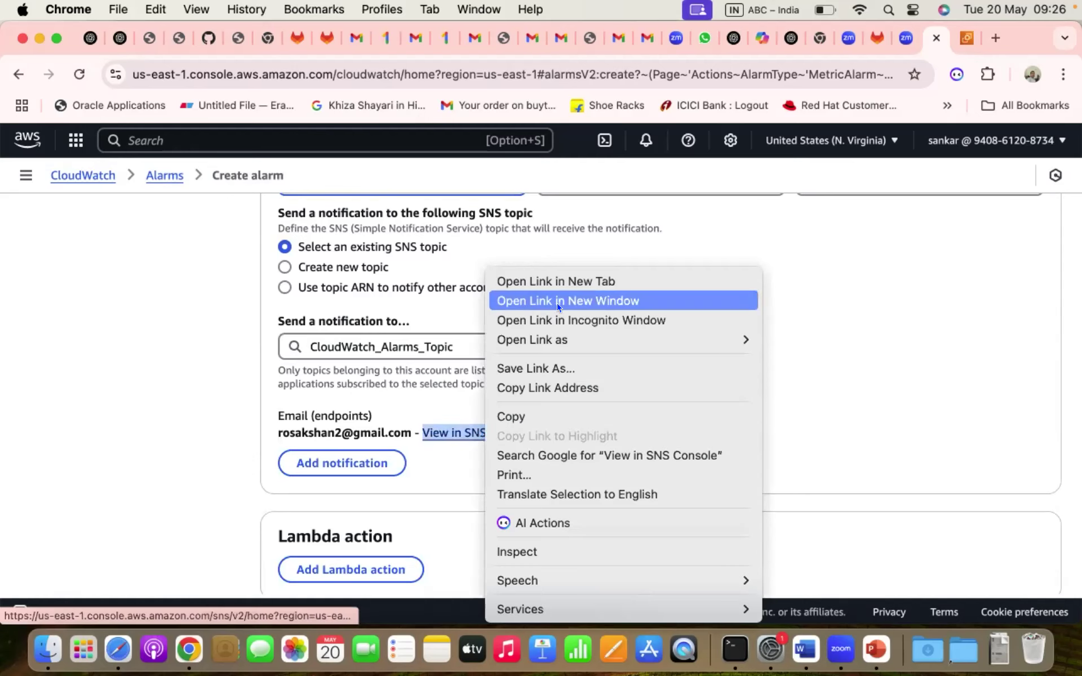
left_click(564, 281)
key("ctrl+Tab")
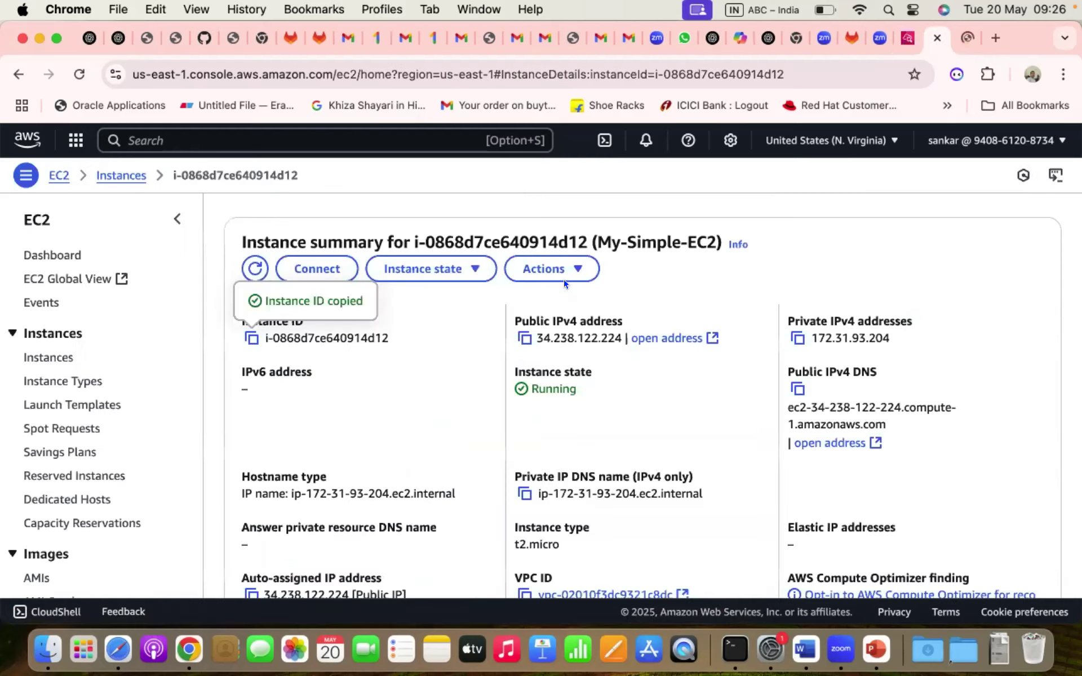
key("ctrl+shift+Tab")
key("ctrl+Tab")
key("ctrl+shift+Tab")
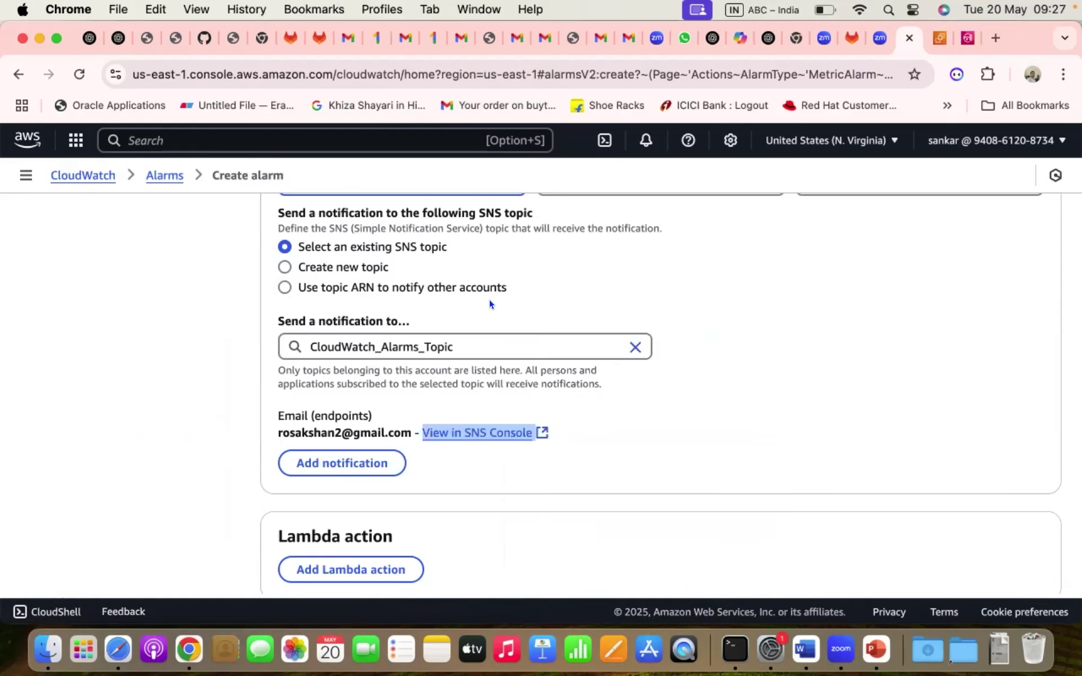
- Check the CloudWatch_Alarms_Topic page's Subscriptions, where the e-mail subscription is pending confirmation
left_click(668, 414)
left_click(451, 436)
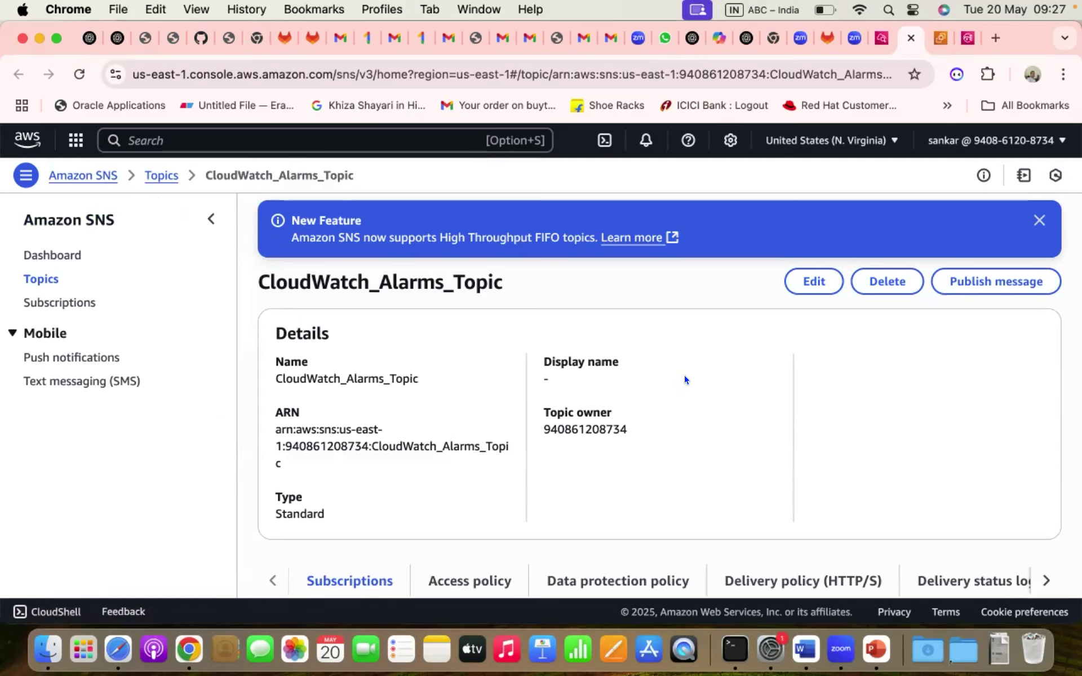
scroll(668, 385, "down", 3)
scroll(550, 448, "down", 2)
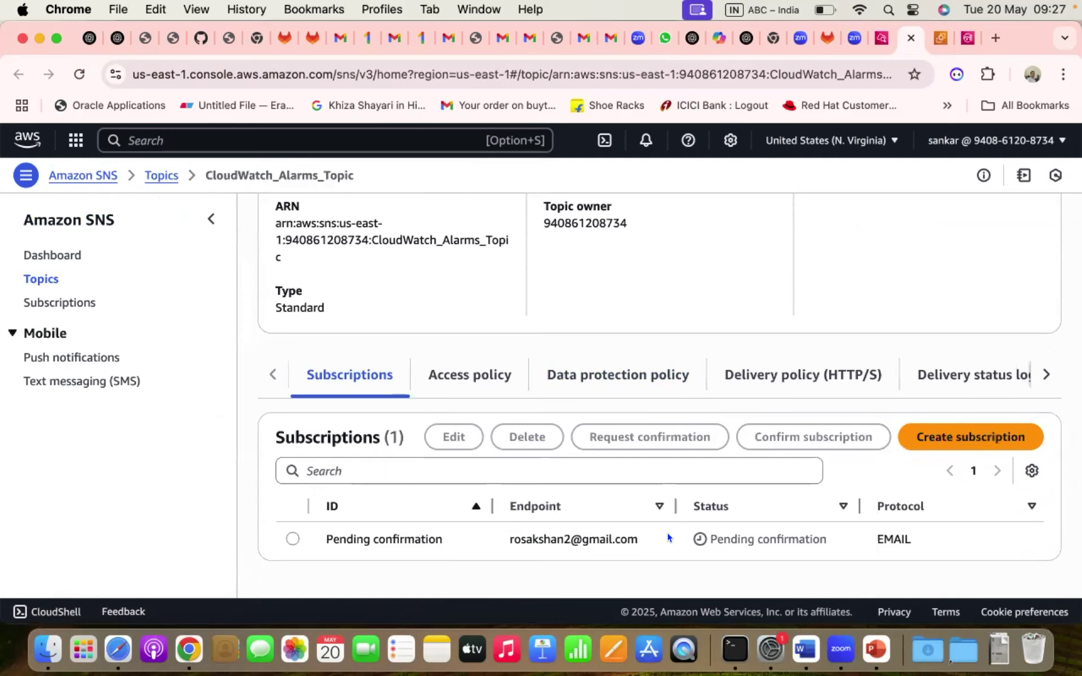
key("super+alt+Left")
key("super+alt+Right")
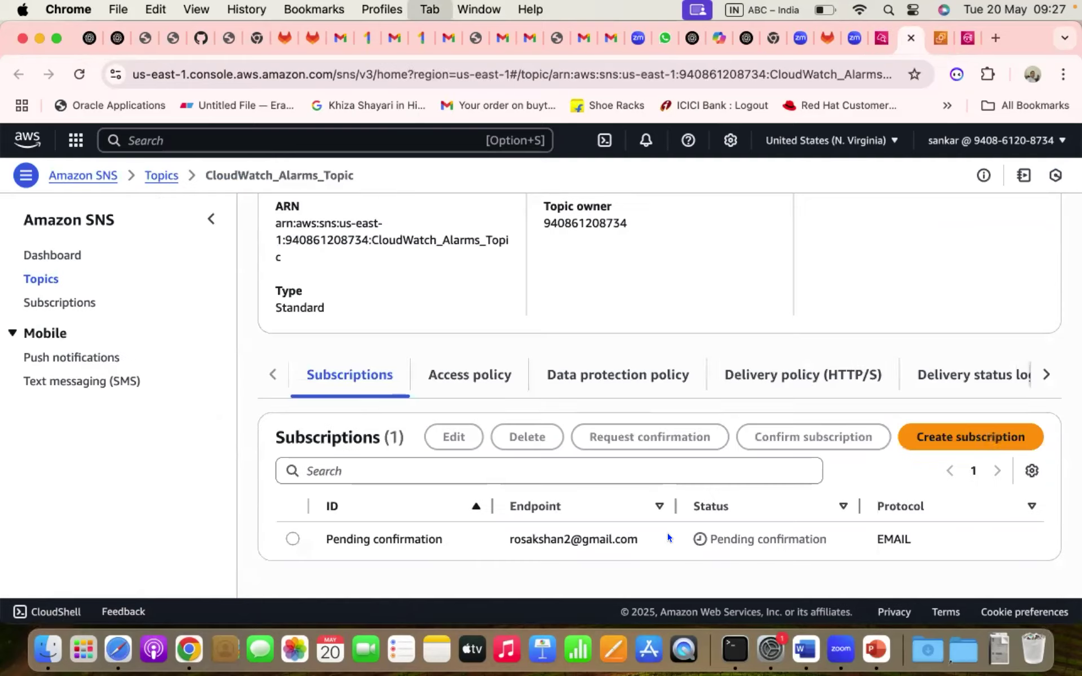
key("super+alt+Right")
key("super+alt+Right")
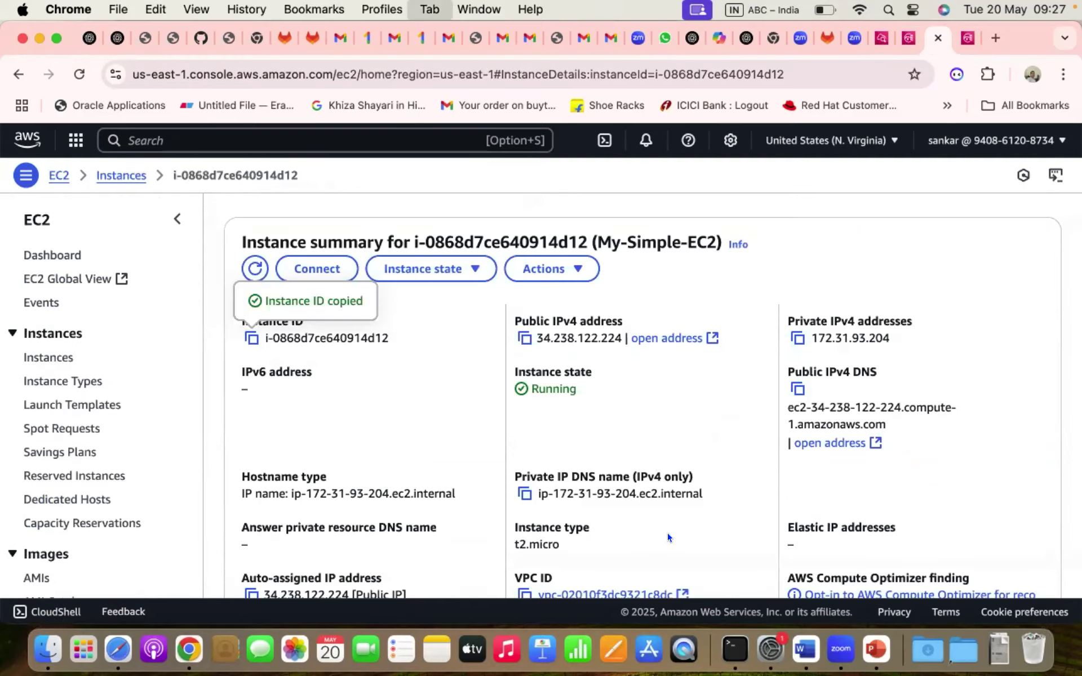
key("super+alt+Right")
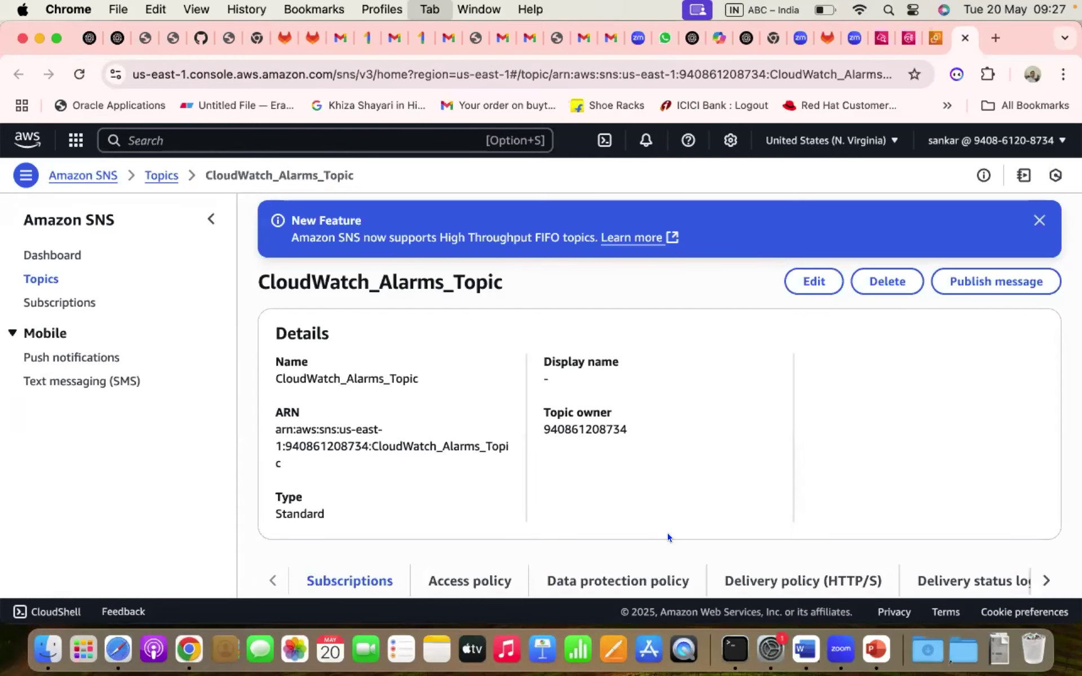
- Load Gmail and choose to add another Google account
key("super+l")
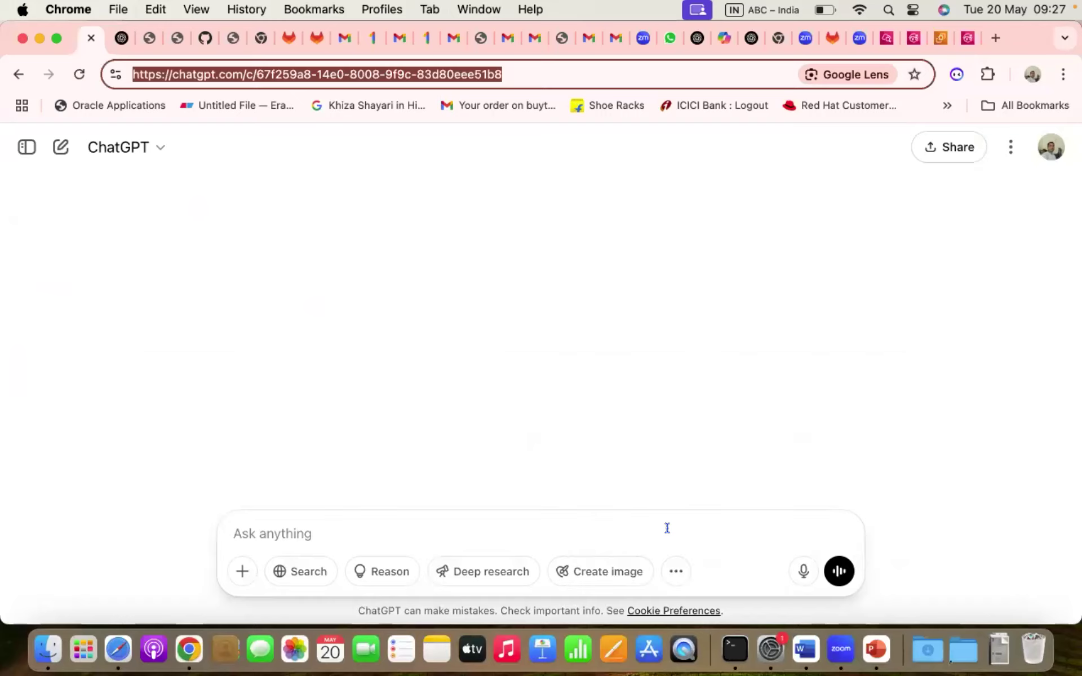
type("gmail.com")
key("Return")
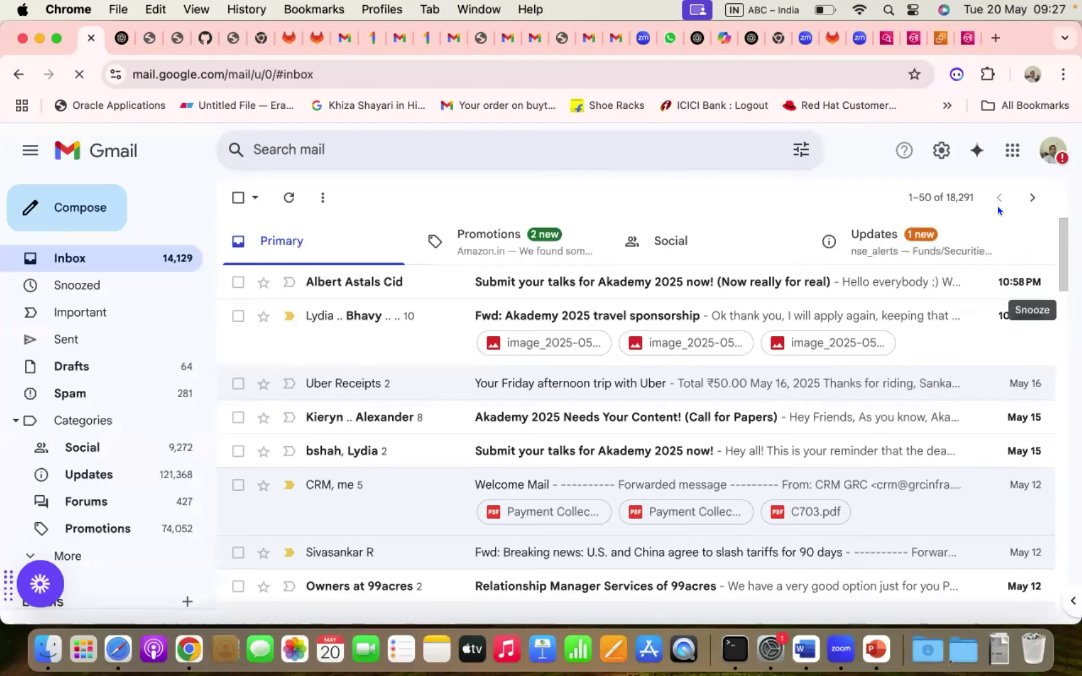
left_click(1052, 150)
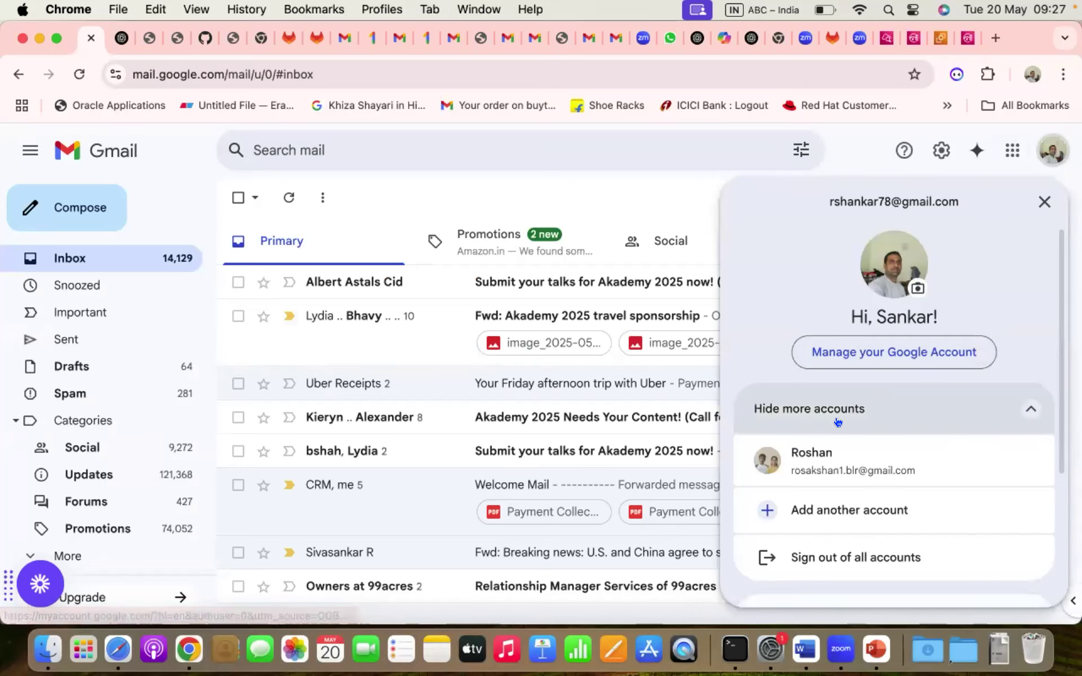
left_click(850, 509)
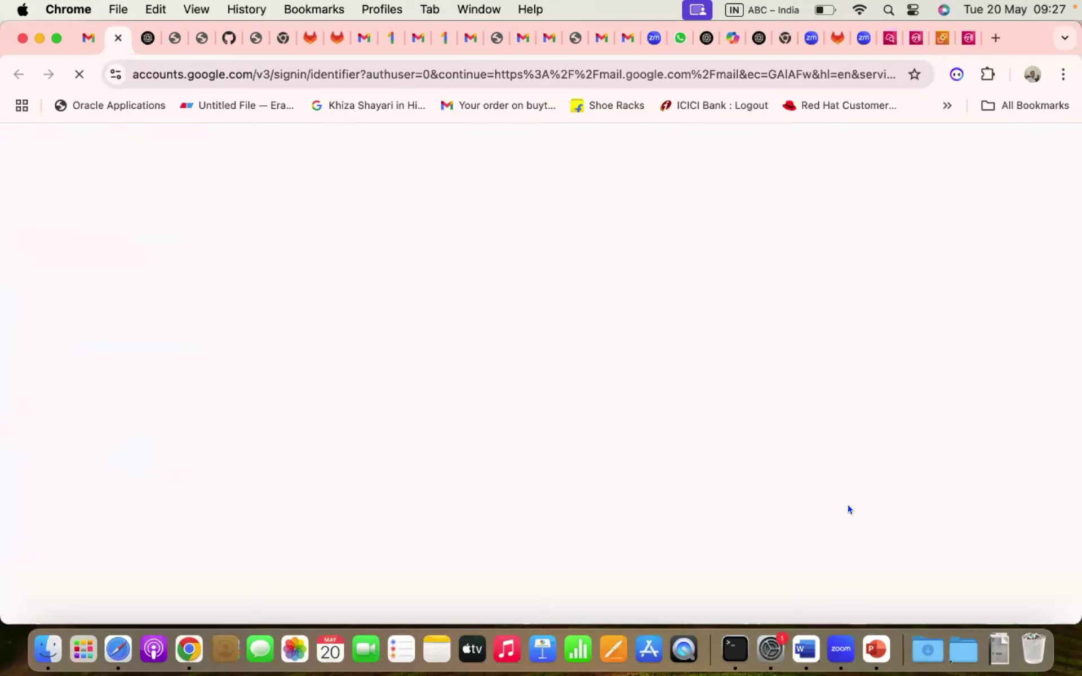
- Sign in with the recipient's account and dismiss the setup prompts to reach the inbox
left_click(614, 287)
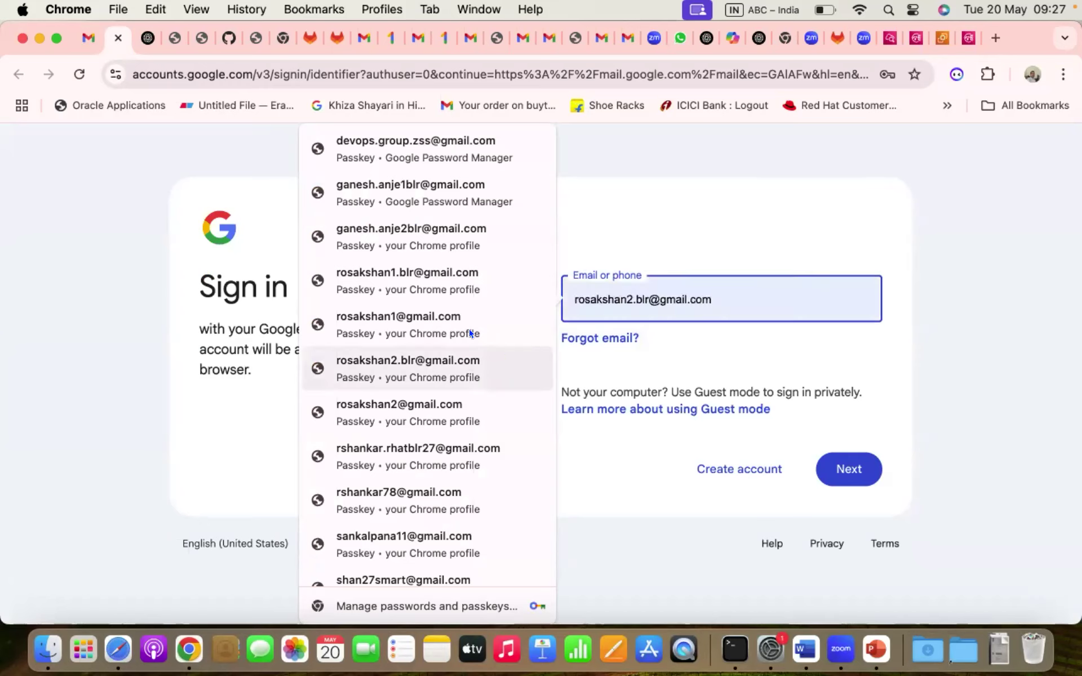
left_click(459, 409)
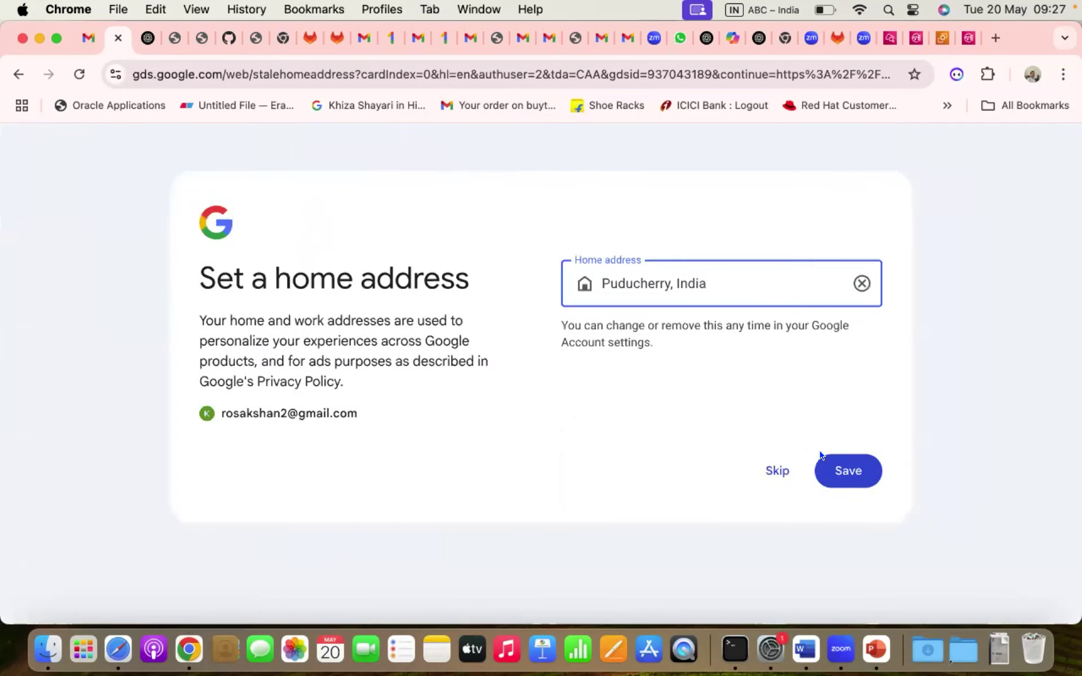
left_click(858, 472)
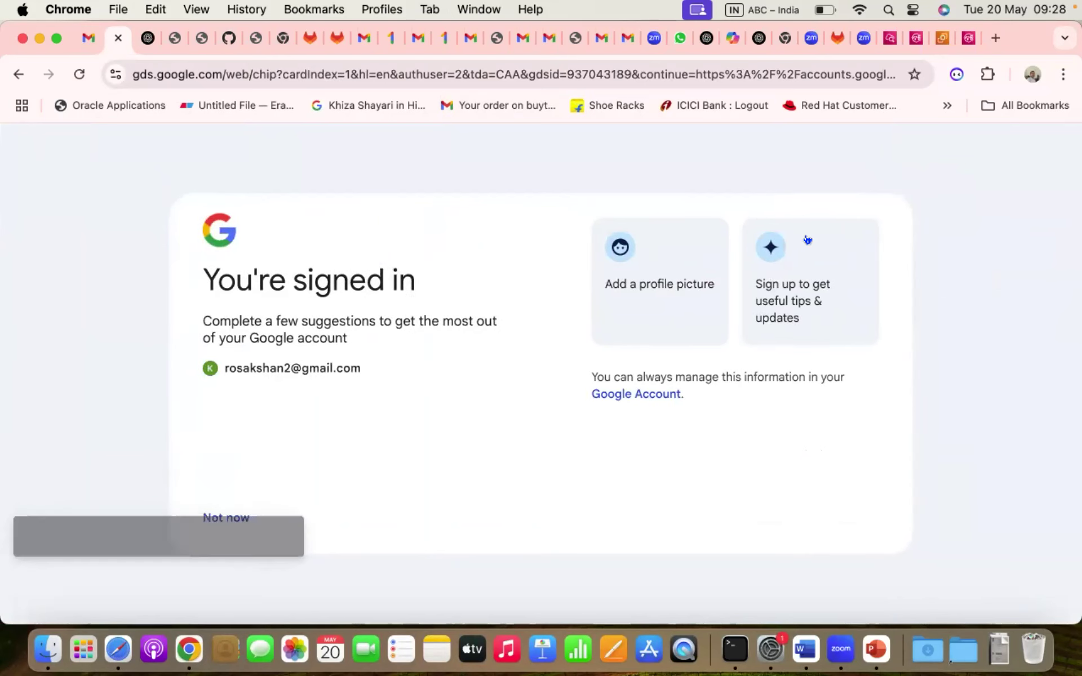
left_click(213, 515)
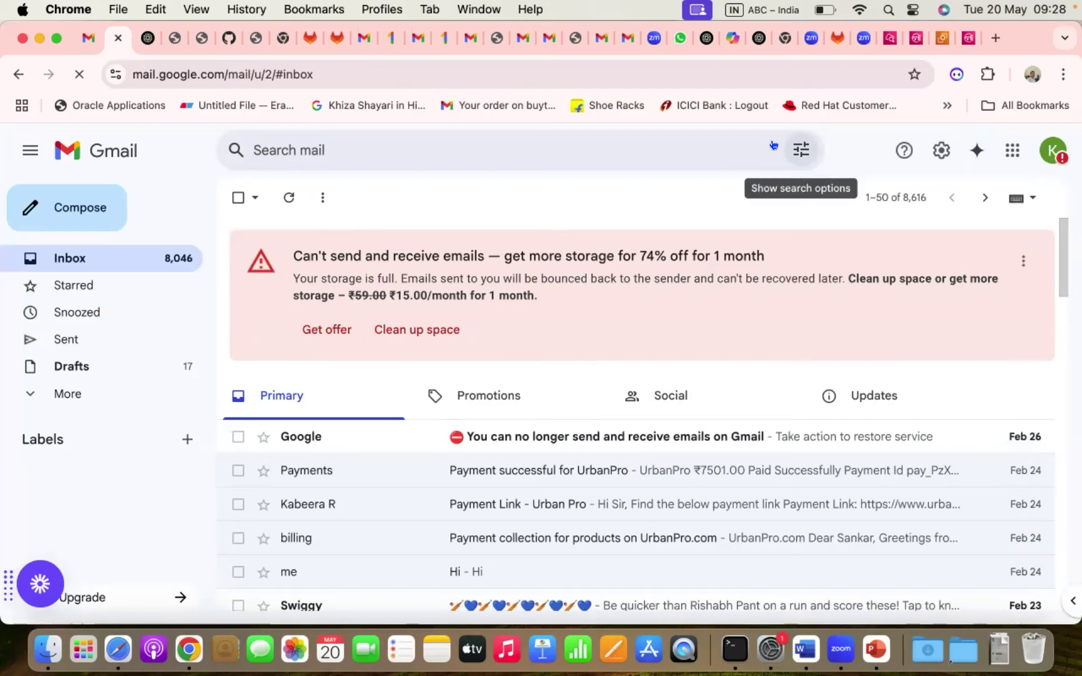
key("super+9")
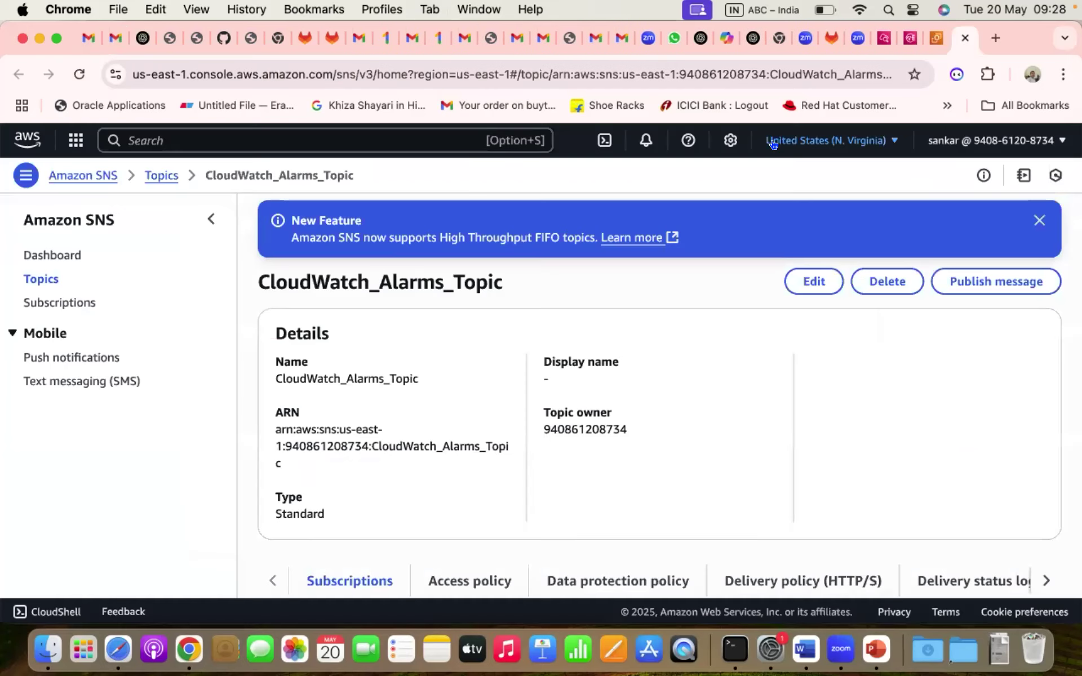
- Go from the SNS topic tab back to the Create alarm wizard's actions section
key("super+alt+Left")
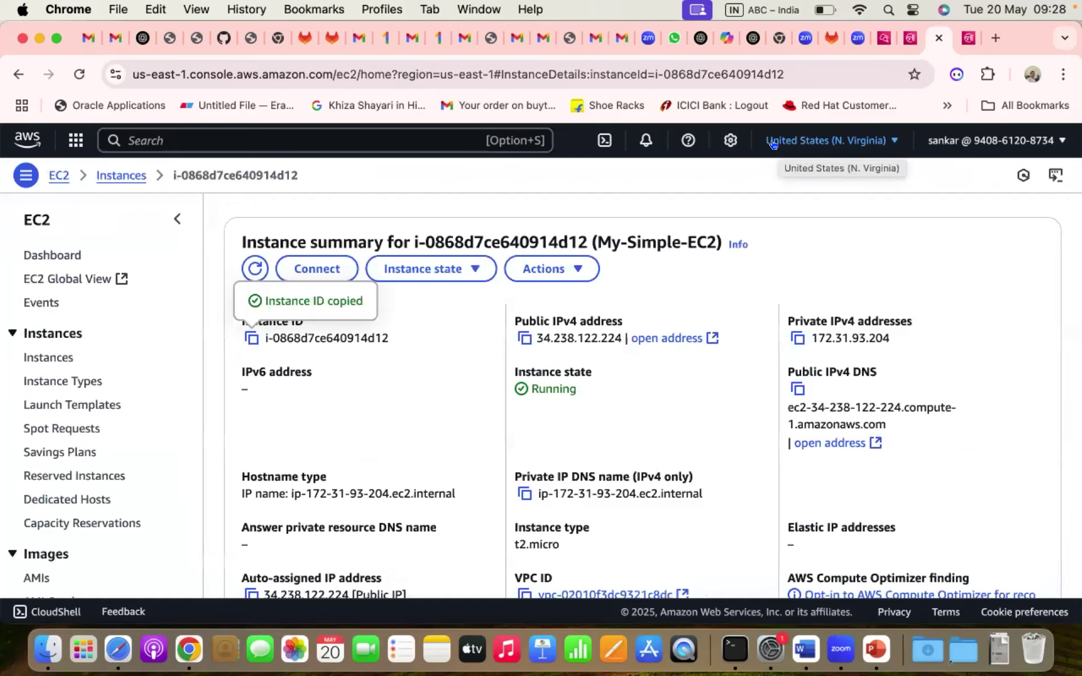
key("super+alt+Right")
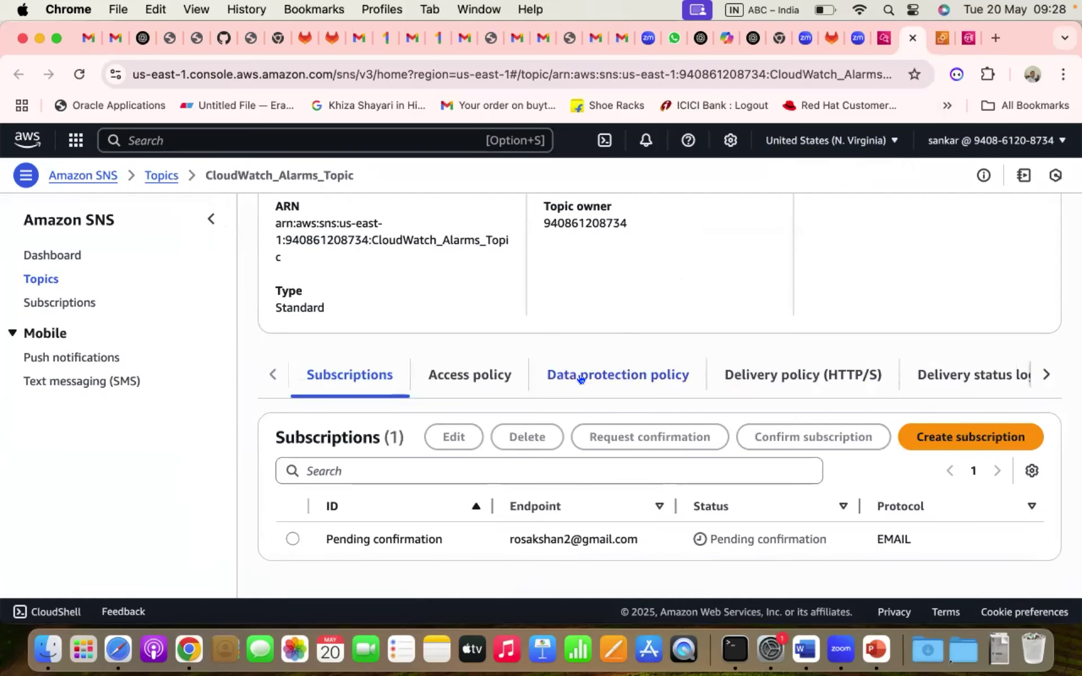
scroll(580, 379, "up", 3)
scroll(580, 379, "down", 3)
scroll(581, 379, "up", 6)
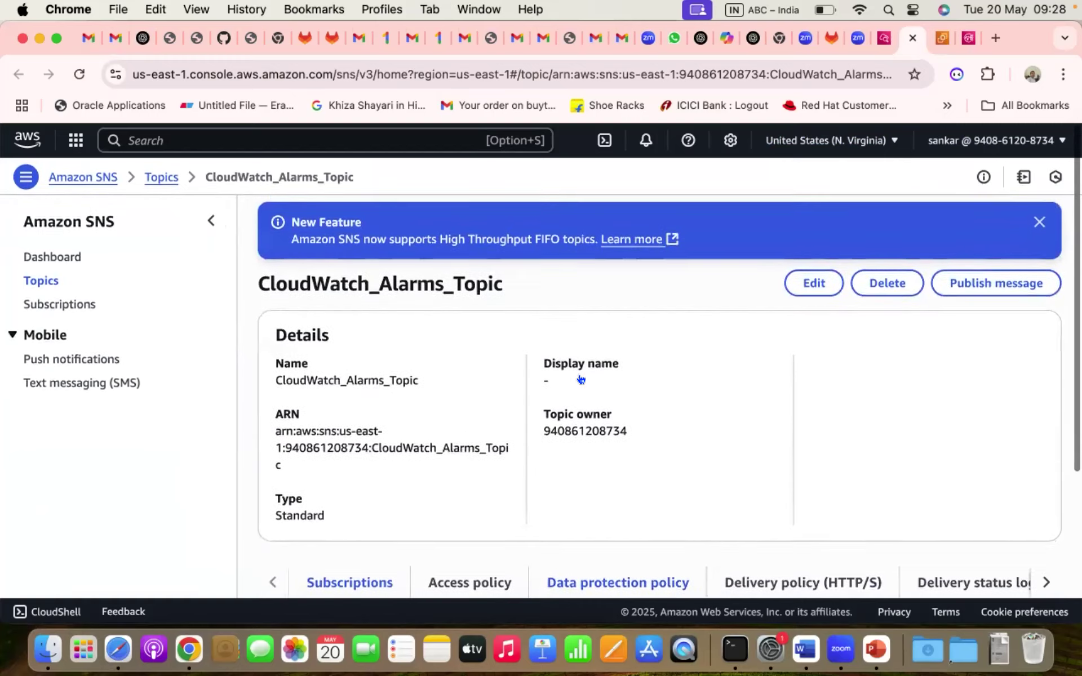
key("super+alt+Left")
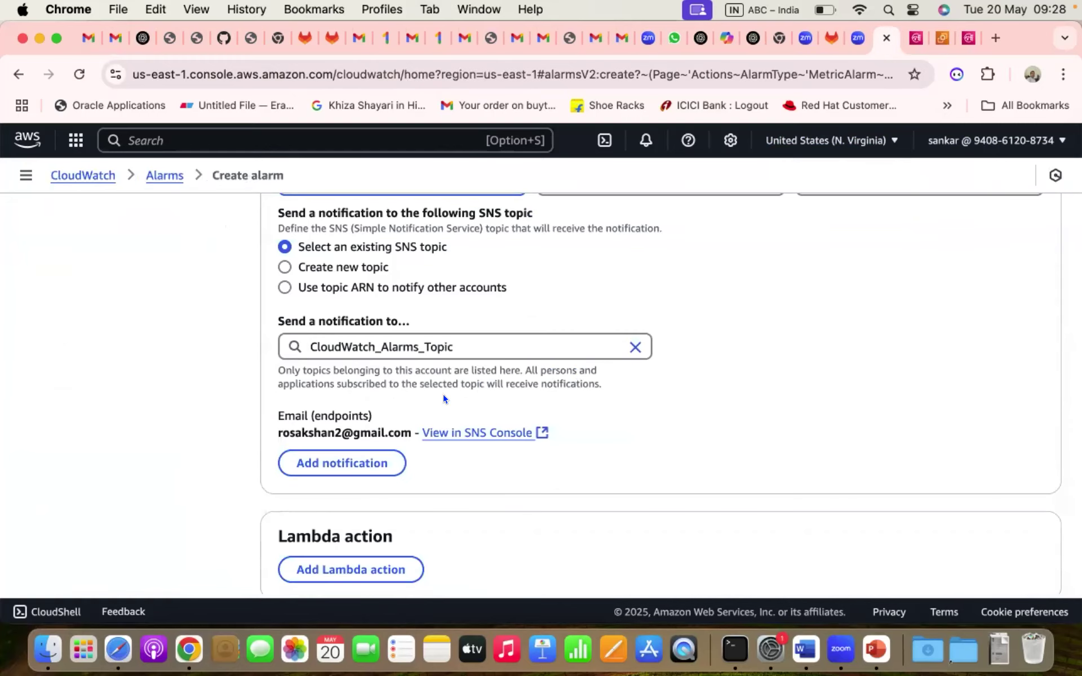
scroll(443, 398, "down", 1)
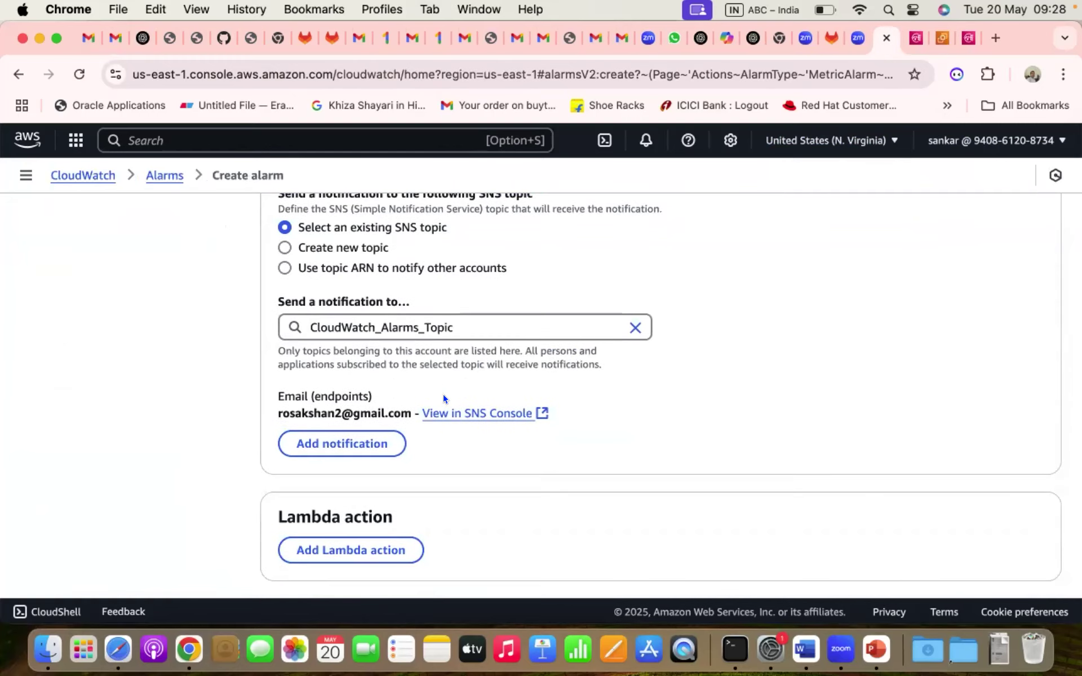
scroll(443, 398, "down", 4)
scroll(443, 399, "down", 3)
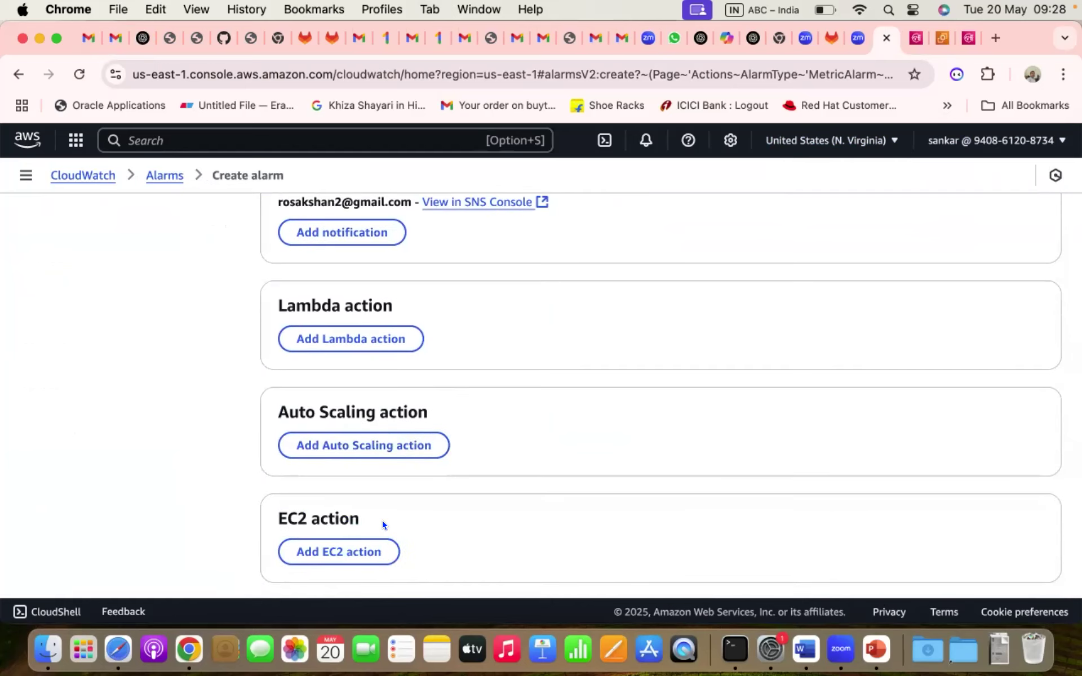
scroll(382, 520, "down", 3)
- Add an EC2 action that terminates the instance when the alarm is In alarm
left_click(358, 469)
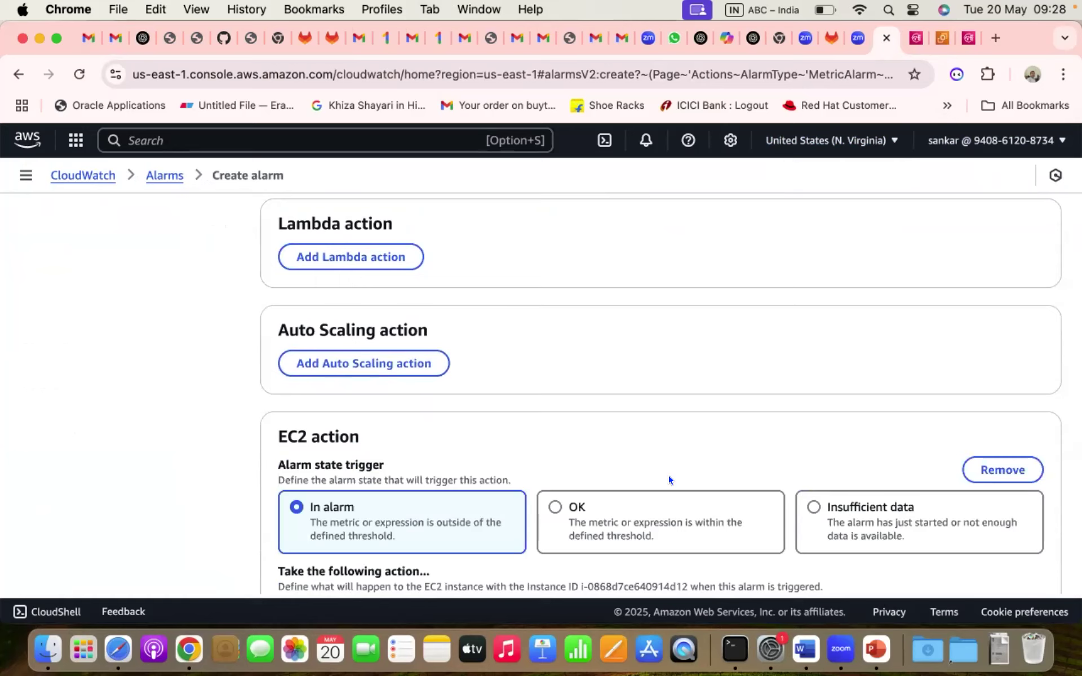
scroll(831, 465, "down", 4)
scroll(561, 397, "down", 4)
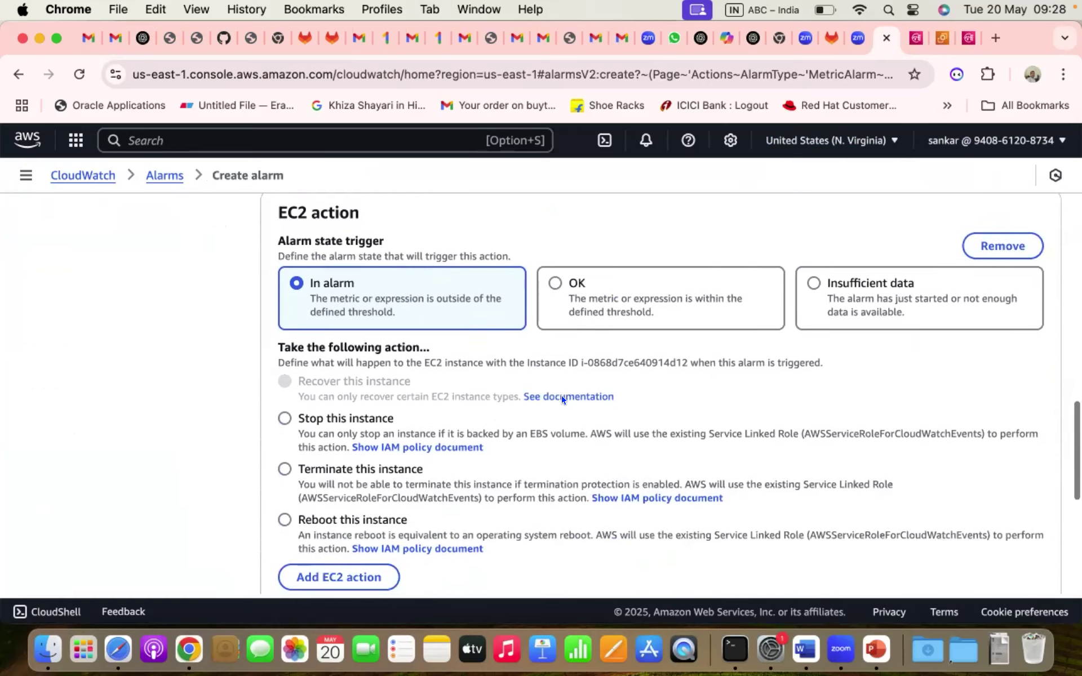
left_click(283, 470)
scroll(616, 454, "down", 2)
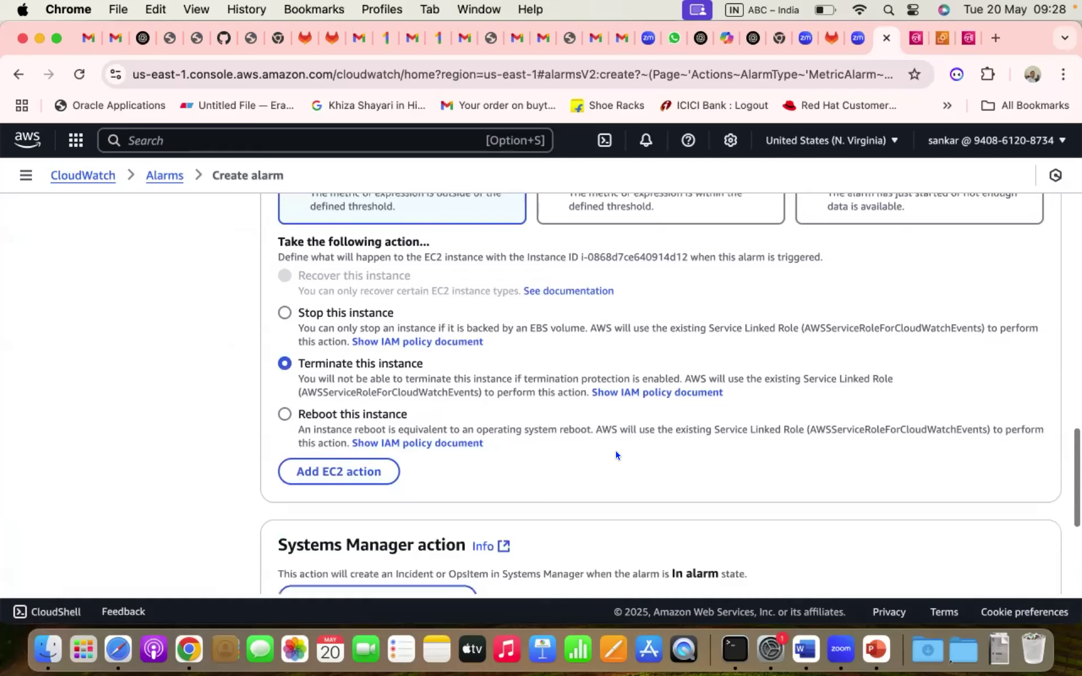
scroll(615, 453, "down", 2)
scroll(615, 454, "down", 3)
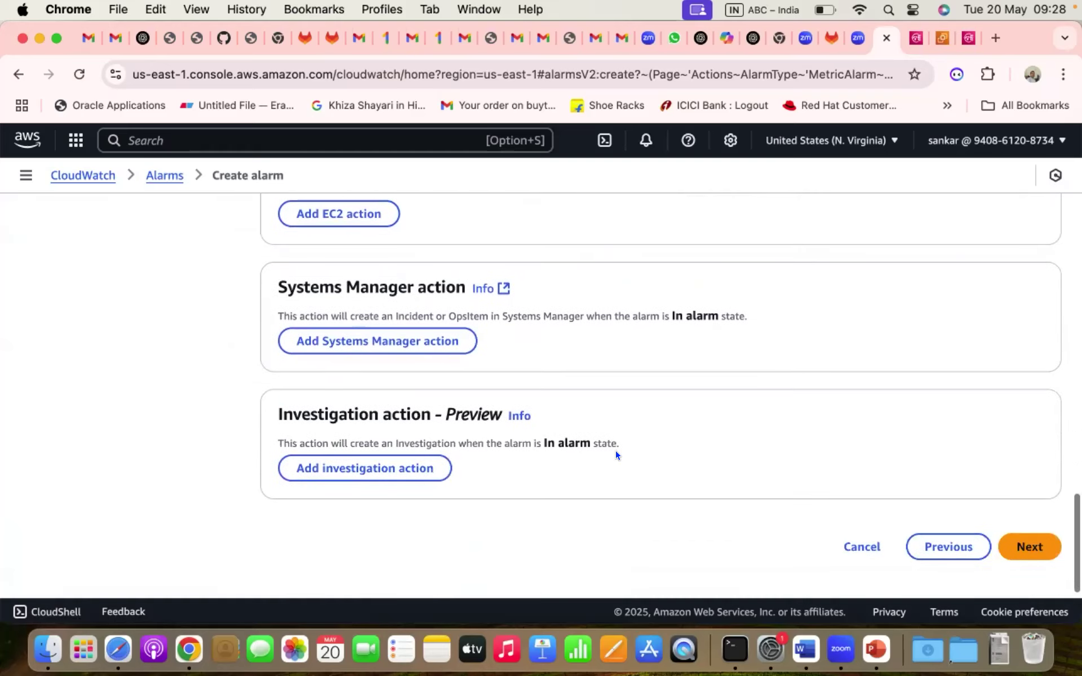
scroll(708, 397, "up", 10)
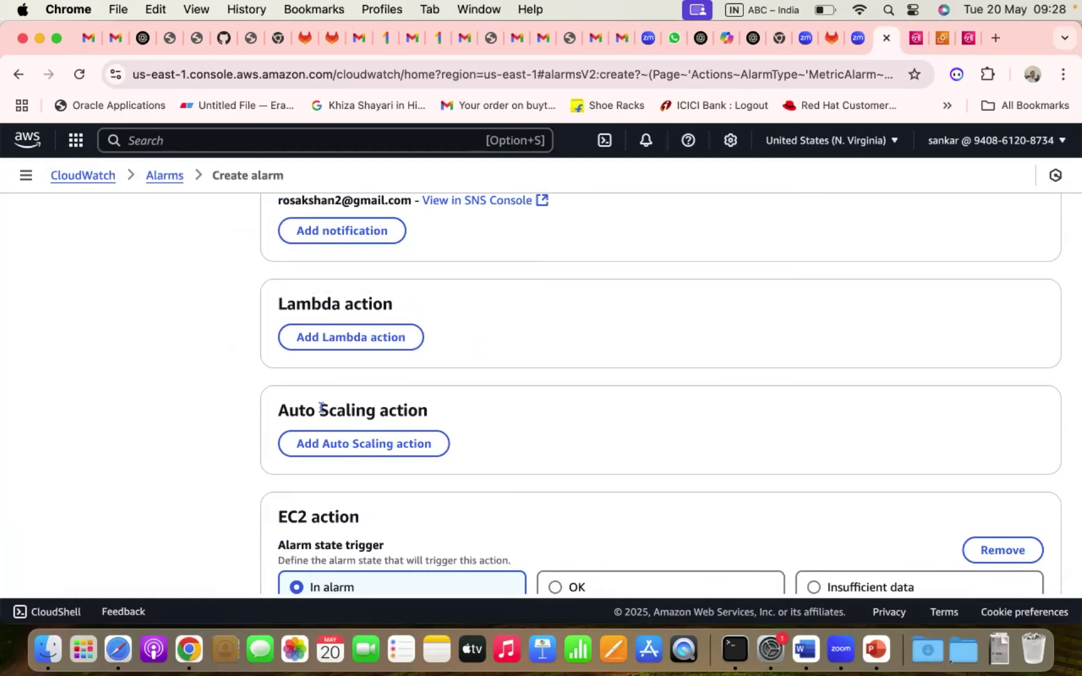
scroll(455, 428, "up", 2)
scroll(455, 430, "down", 5)
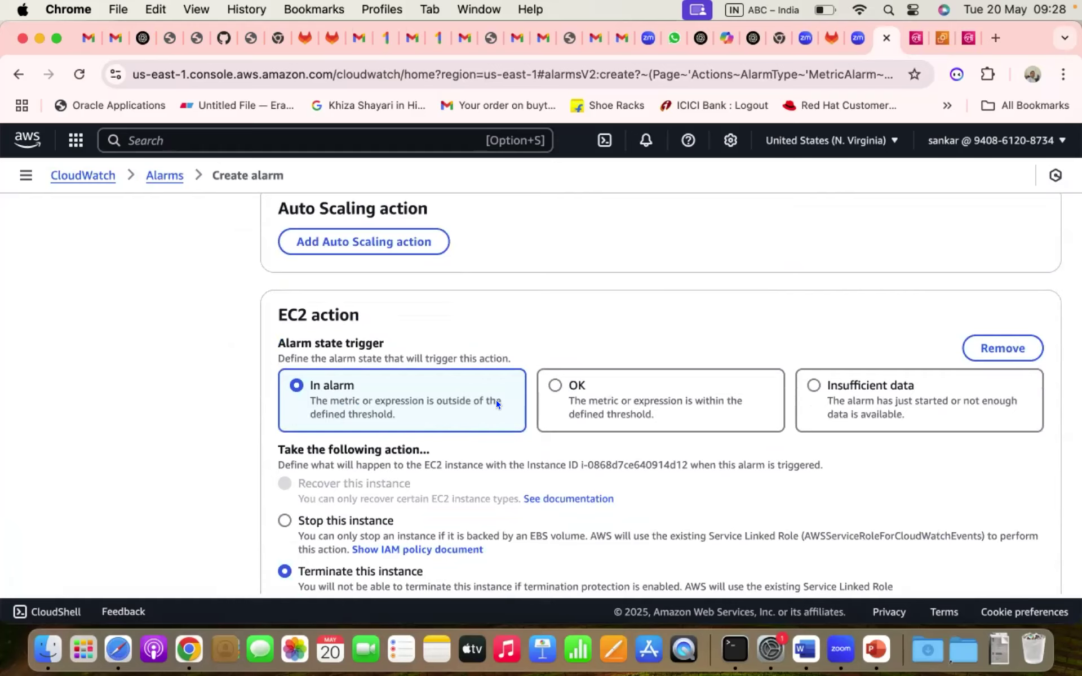
scroll(494, 401, "down", 3)
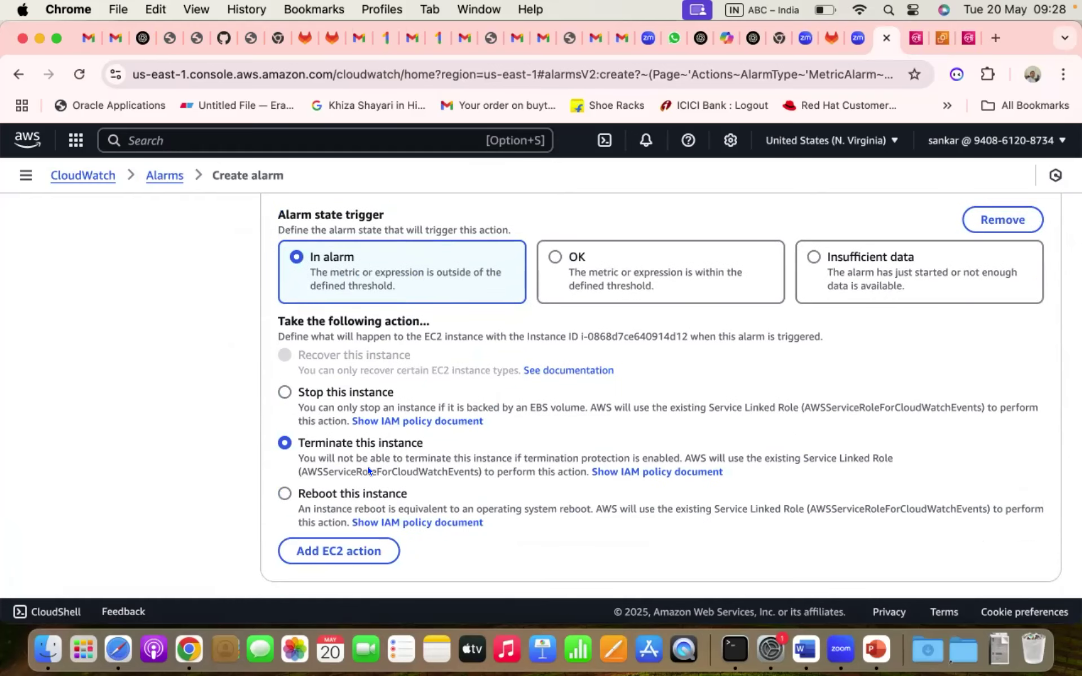
scroll(367, 471, "down", 3)
scroll(909, 421, "down", 5)
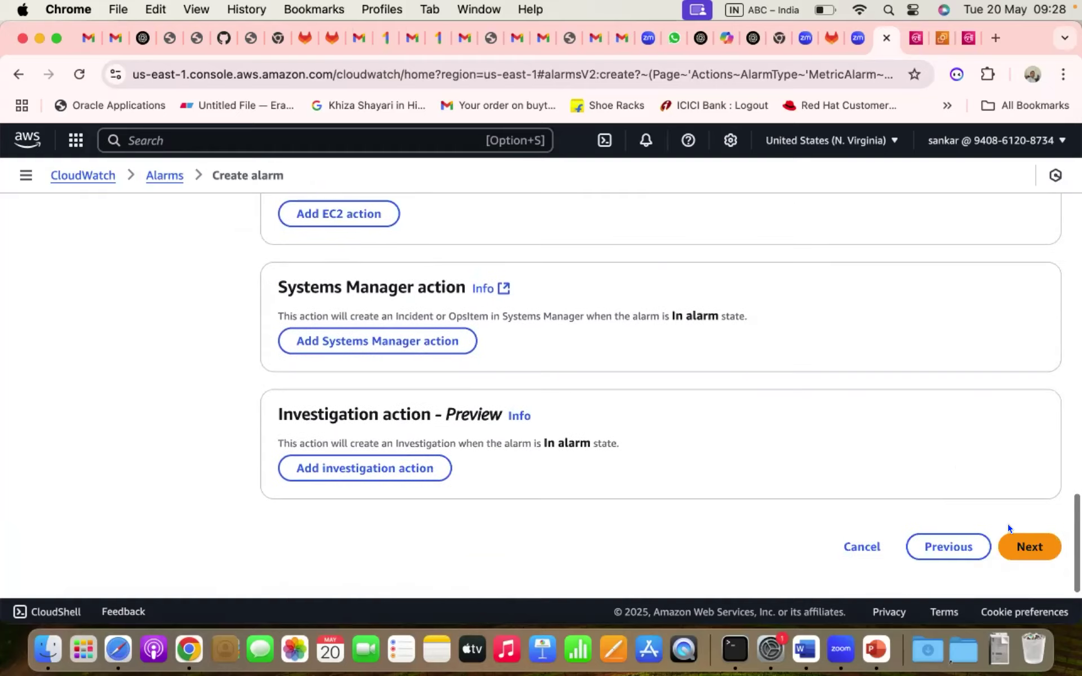
- Name the alarm CPU-Above-80-Alarm
left_click(1021, 545)
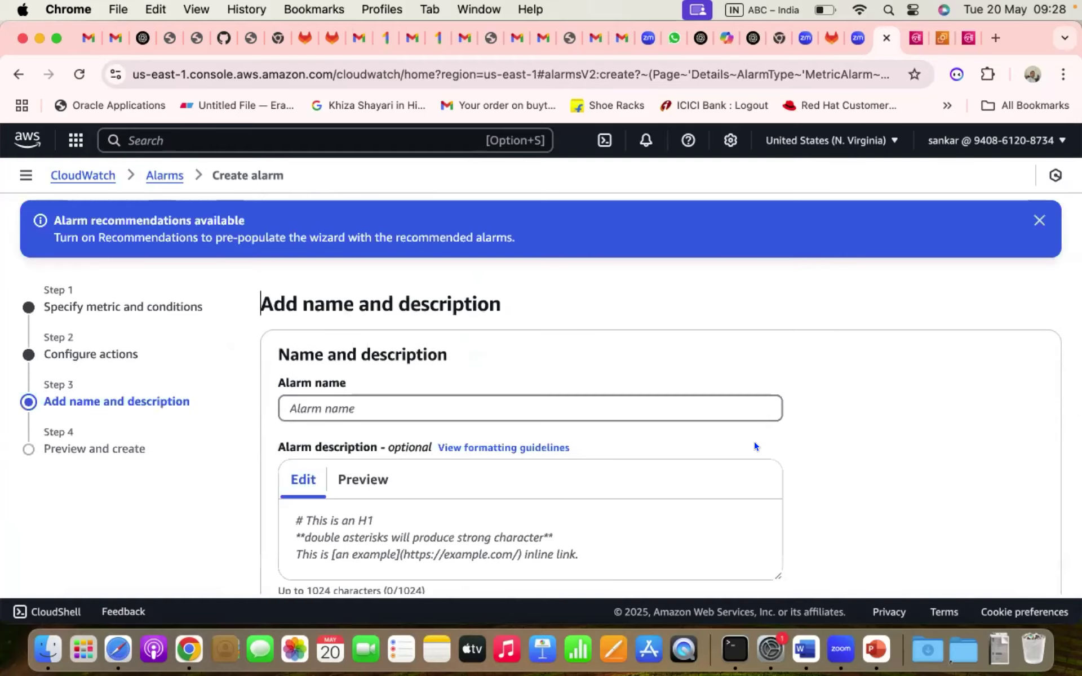
left_click(481, 402)
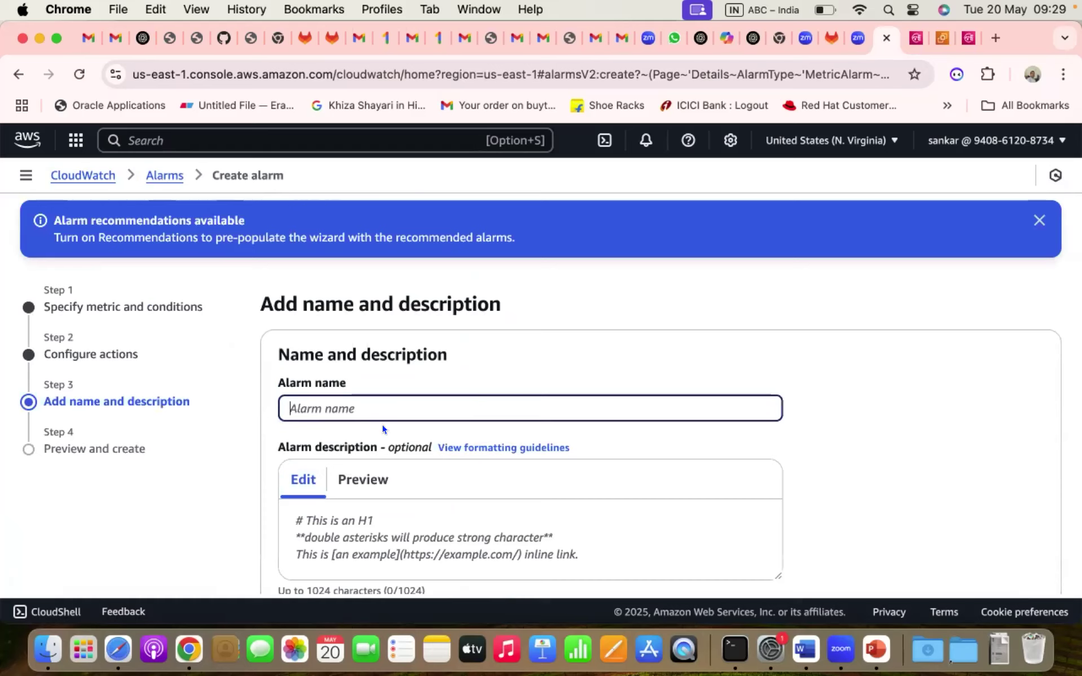
type("CPU-Above-80")
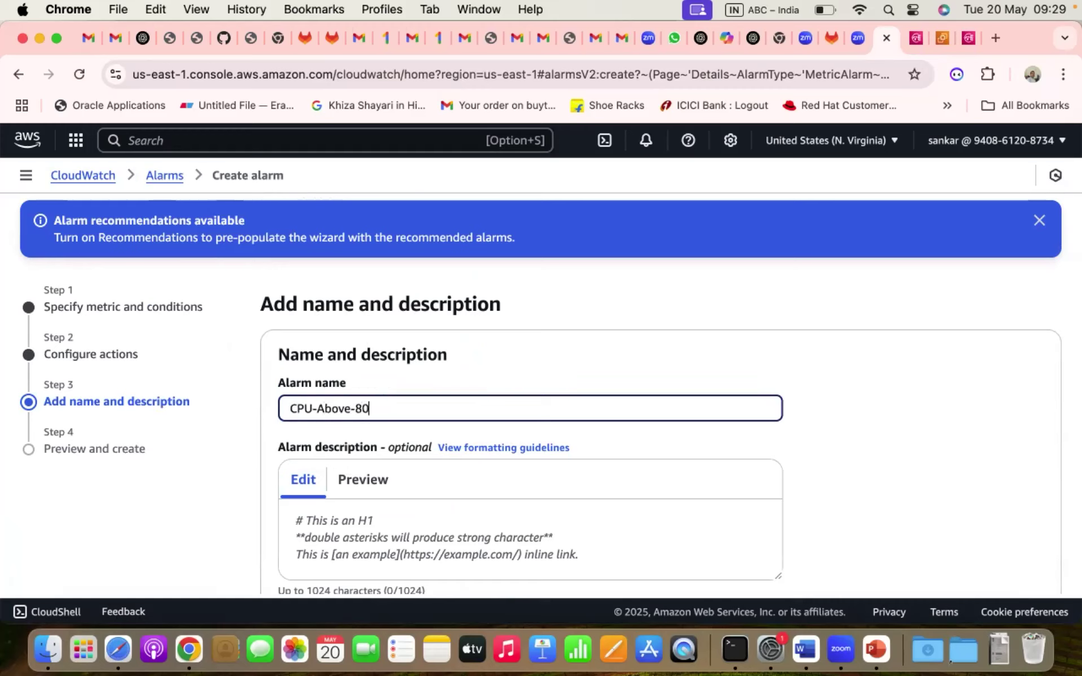
type("-Alarm")
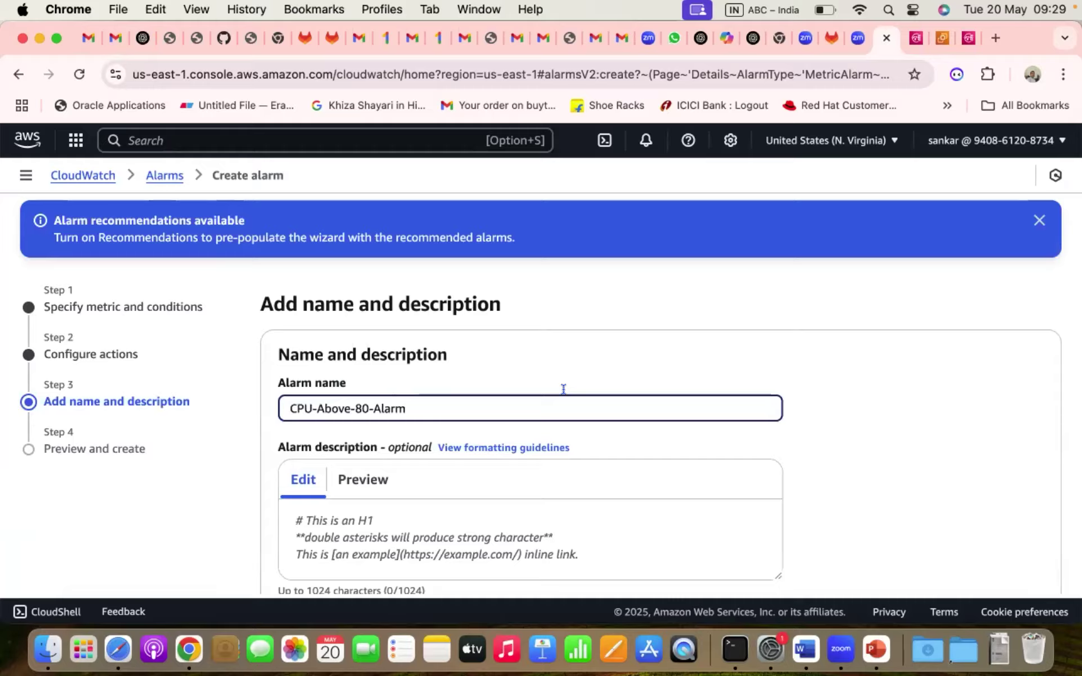
scroll(563, 389, "down", 5)
- Review the alarm's preview and create it
left_click(1018, 545)
scroll(835, 442, "down", 3)
scroll(835, 445, "down", 10)
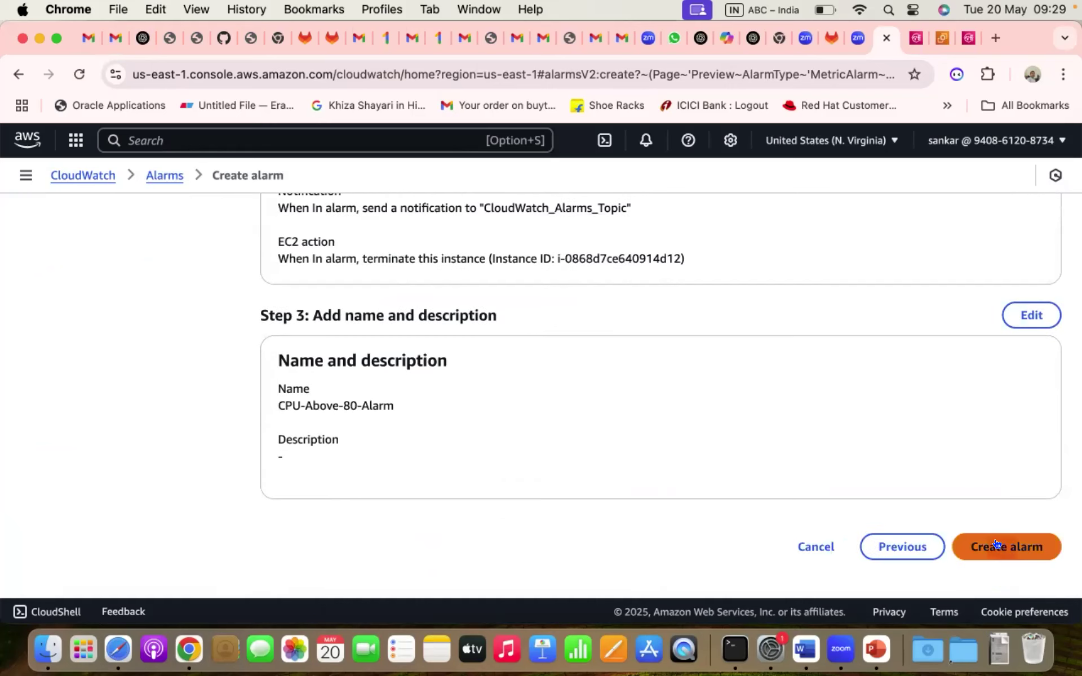
left_click(995, 545)
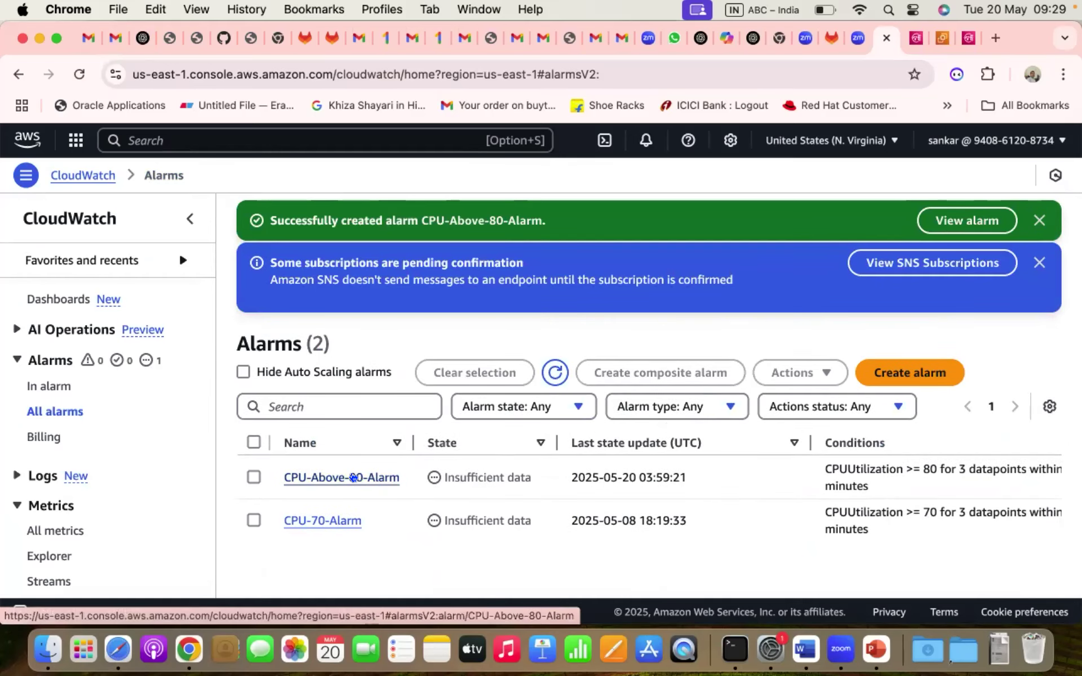
- Inspect CPU-Above-80-Alarm's 80 percent CPU graph, then bring Terminal and Zoom forward
left_click(353, 477)
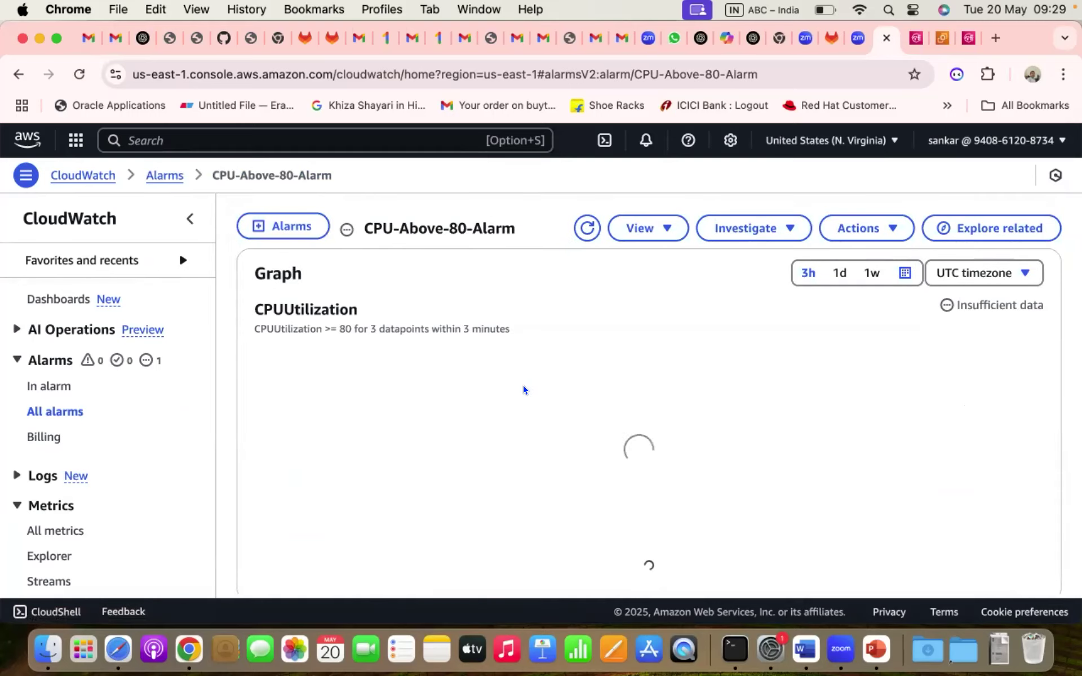
scroll(524, 390, "down", 5)
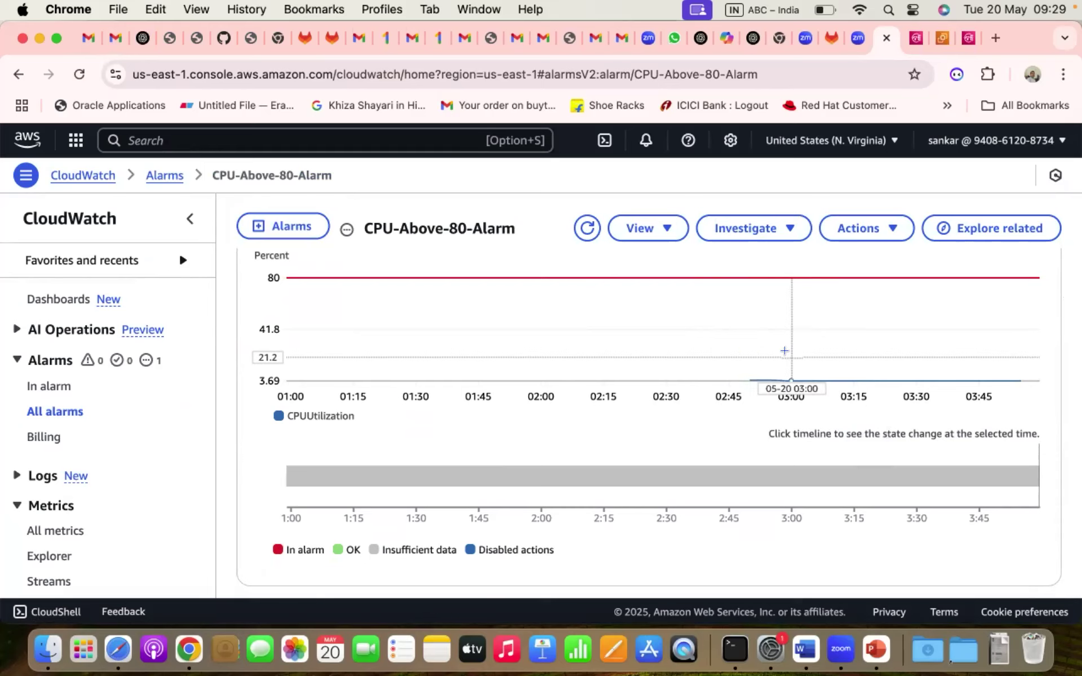
mouse_move(795, 374)
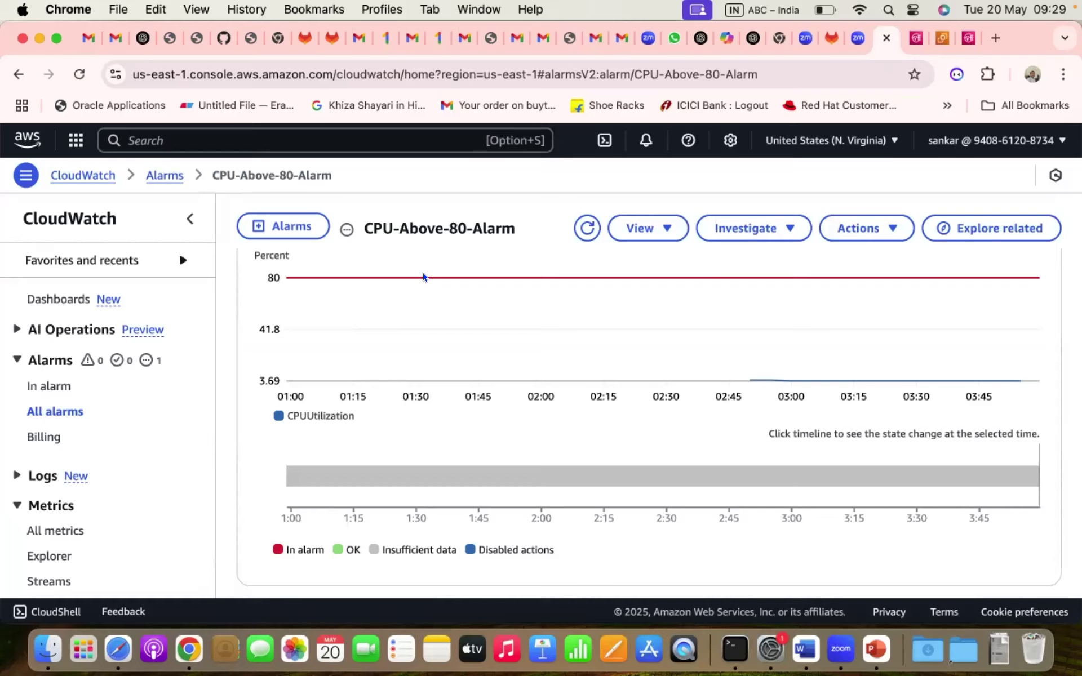
scroll(423, 276, "down", 10)
scroll(423, 276, "up", 10)
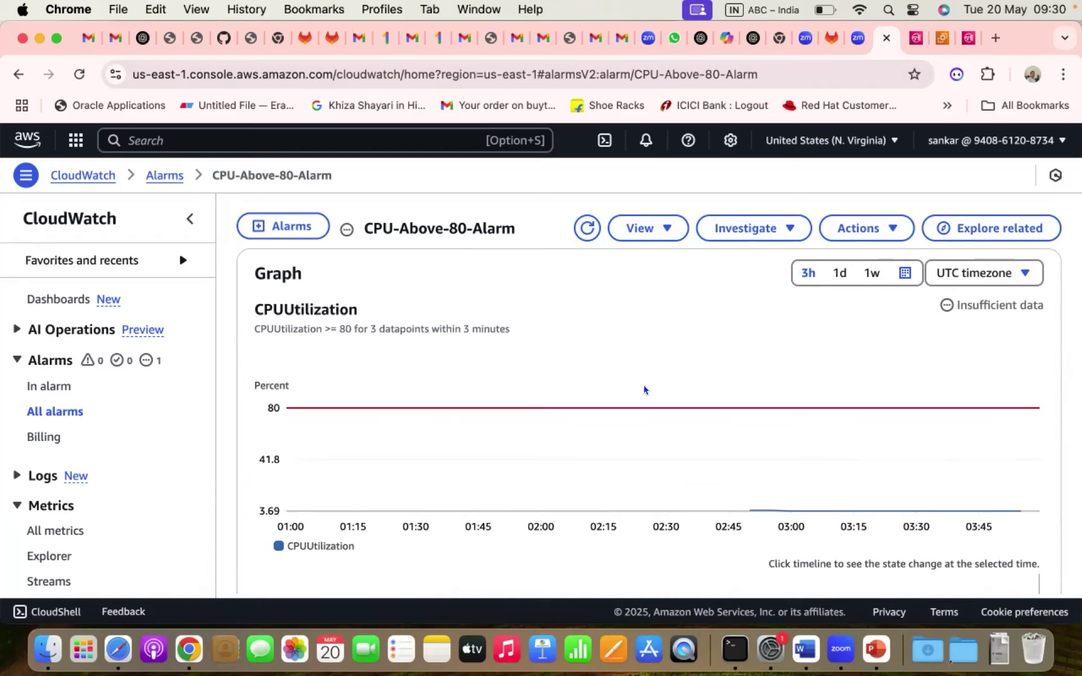
key("super+Tab")
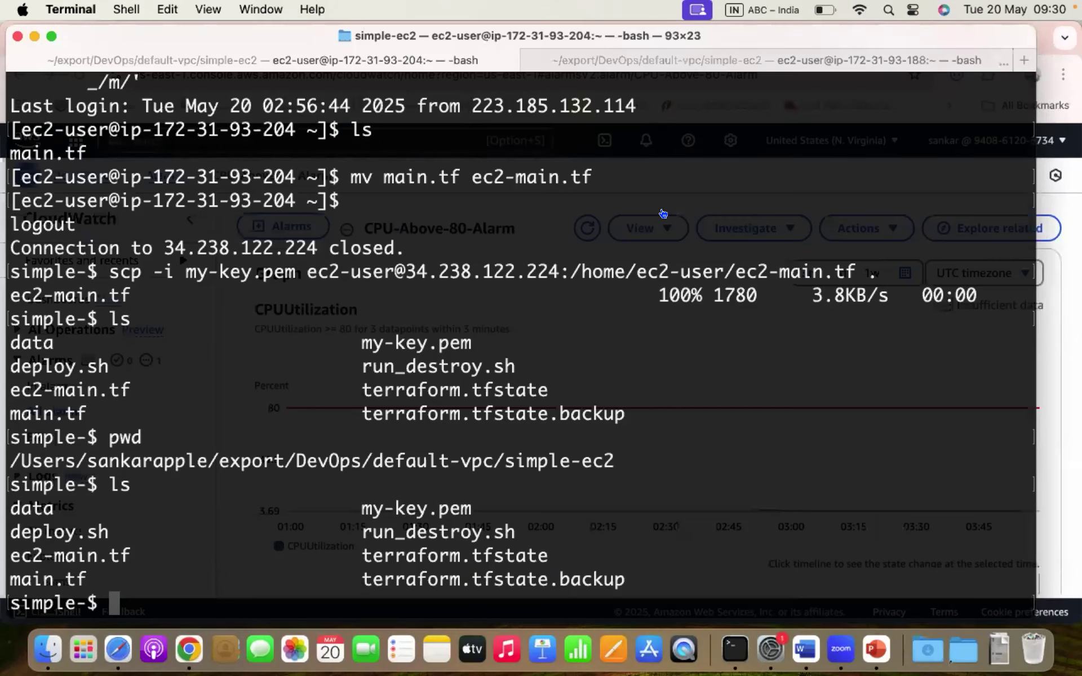
left_click(663, 214)
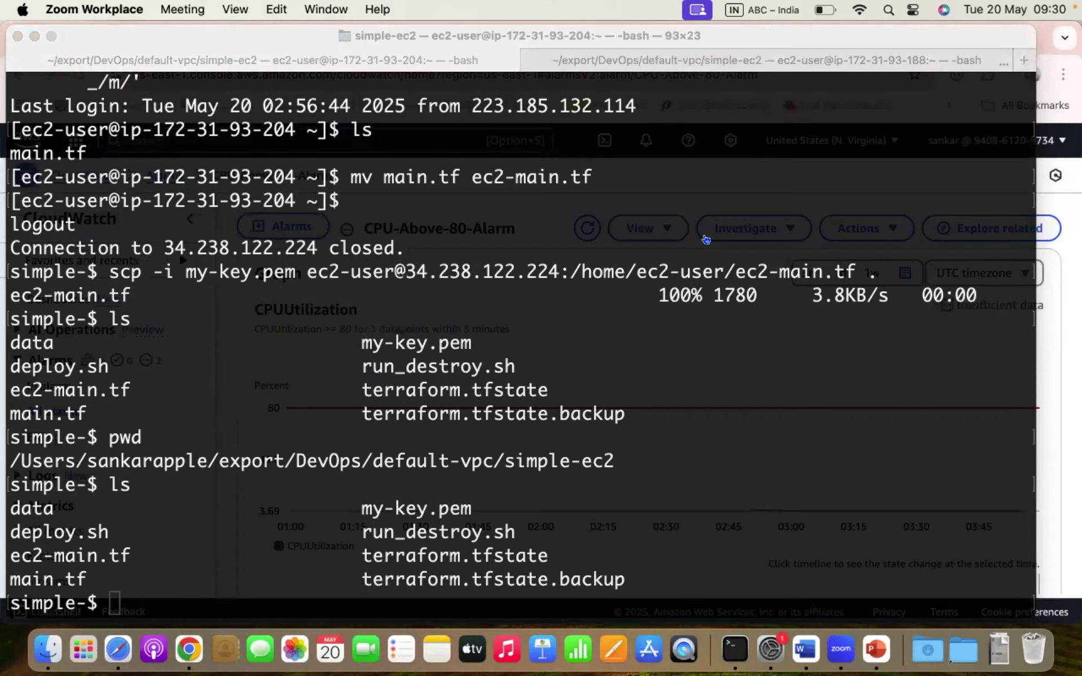